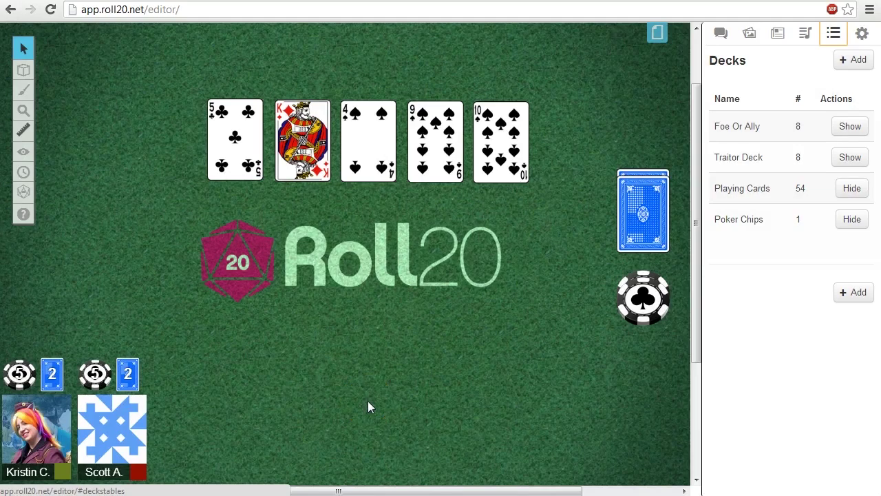
- View the first player's playing cards, and play three poker chips from their hand onto the table in an overlapping pile
click(53, 381)
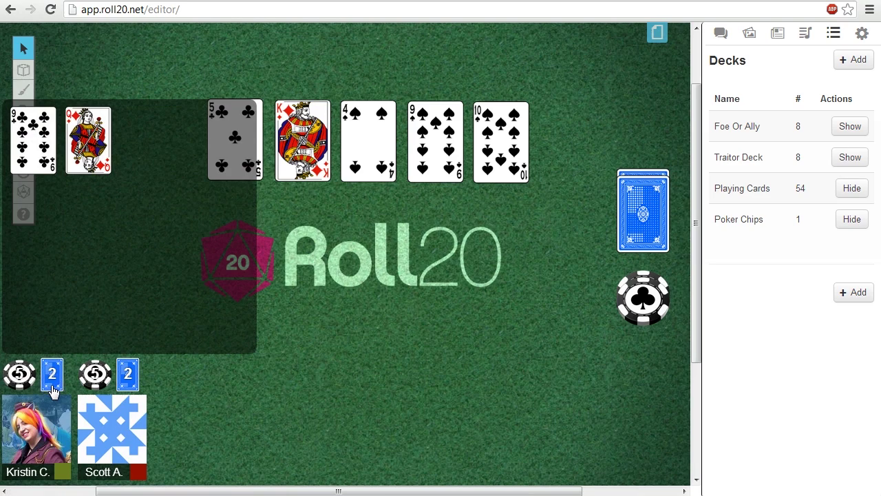
click(53, 388)
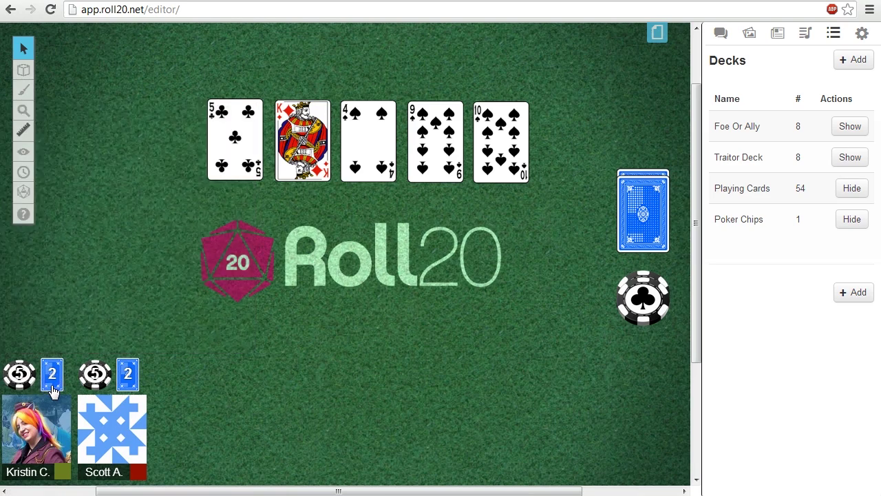
click(21, 376)
drag(137, 247, 352, 338)
drag(39, 220, 461, 389)
drag(58, 151, 416, 401)
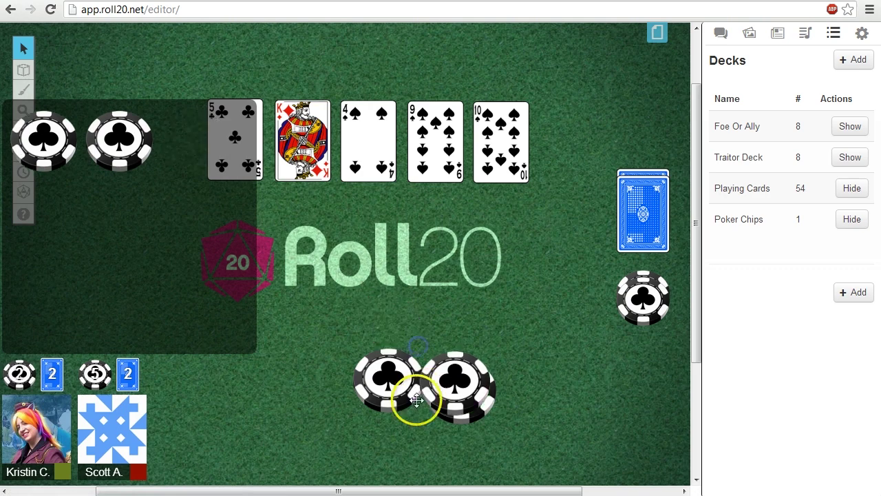
click(21, 378)
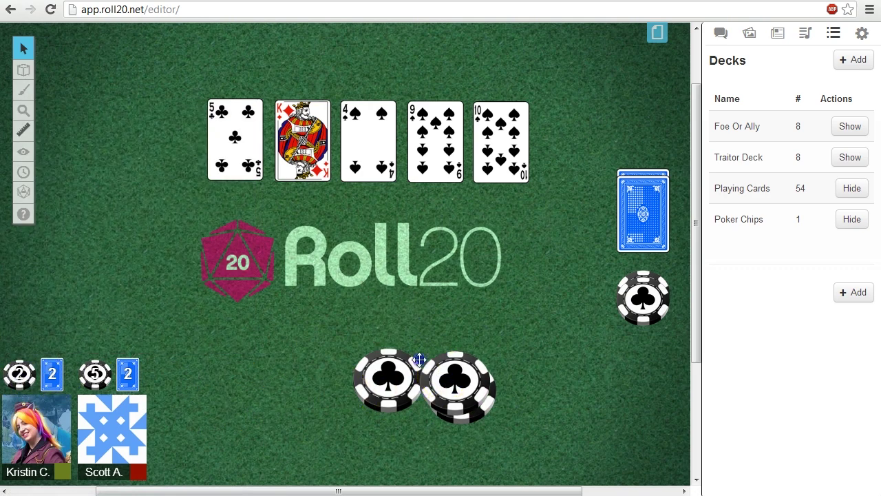
drag(424, 364, 384, 341)
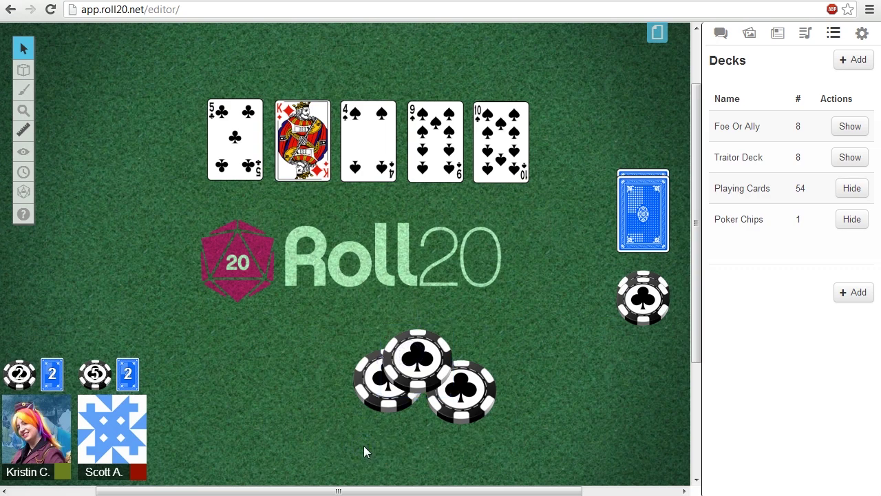
- View the first player's hand of playing cards again and close it
click(51, 380)
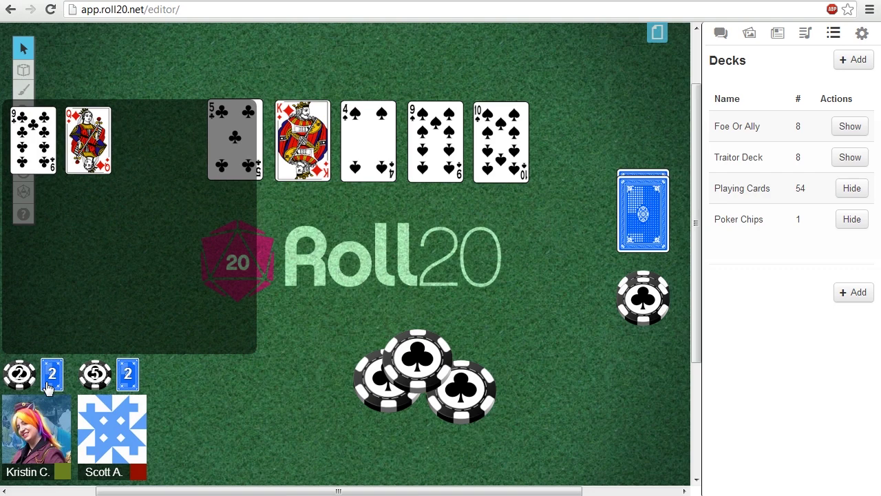
click(210, 381)
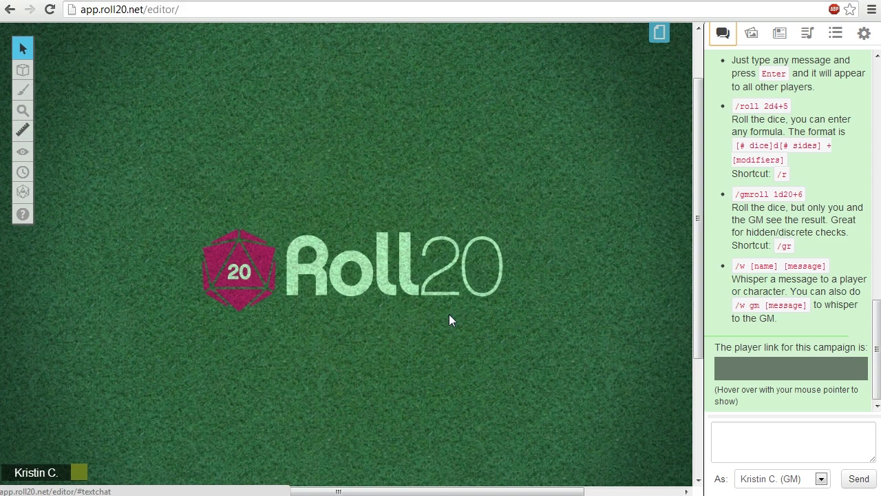
- Show the Playing Cards deck on the tabletop
click(836, 35)
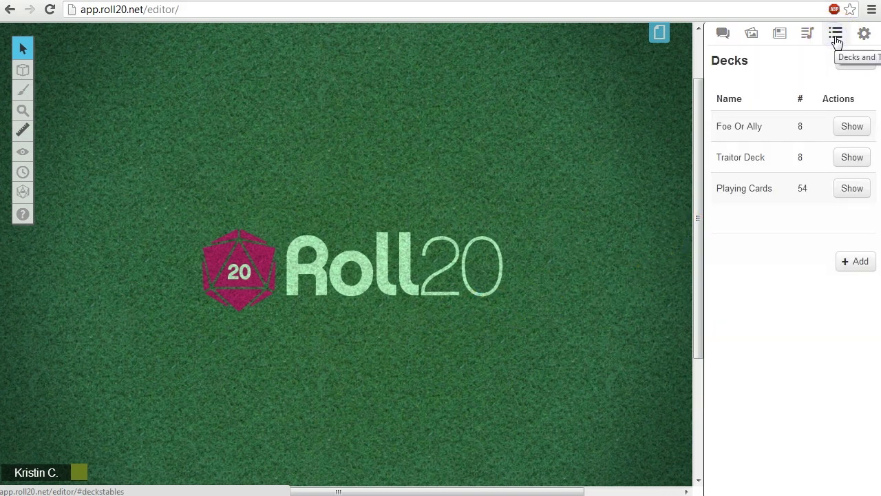
click(850, 191)
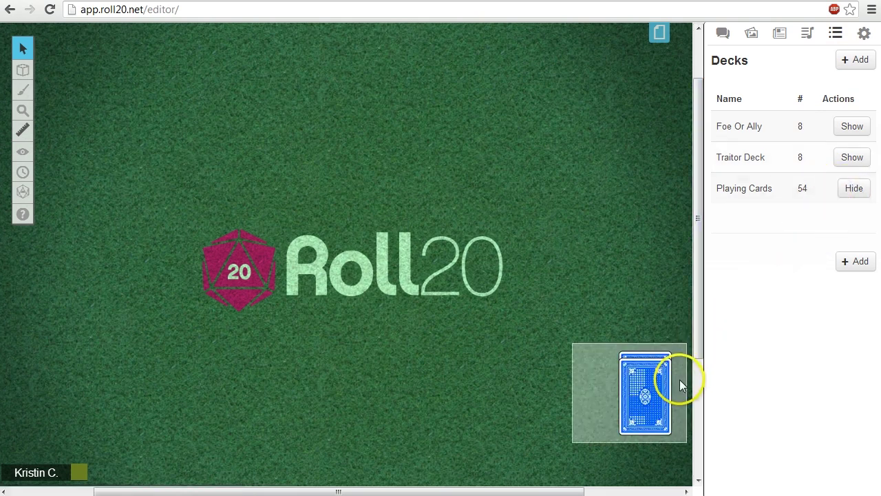
mouse_move(659, 389)
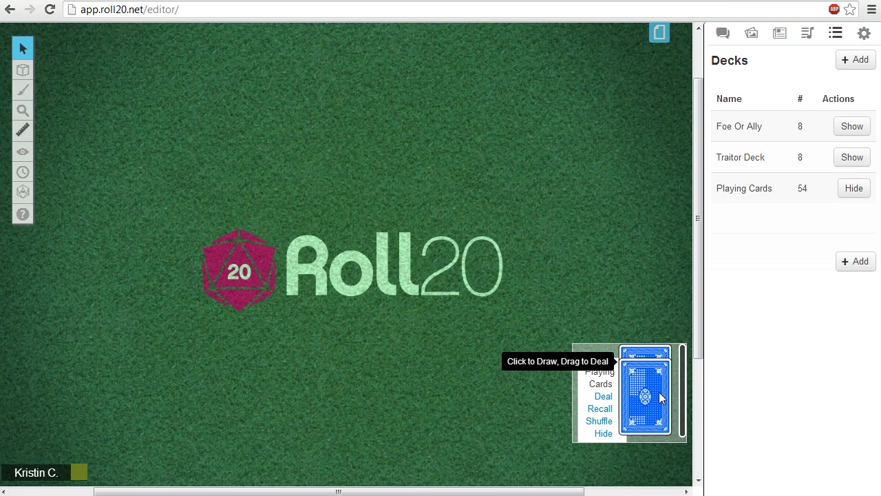
- Set up a deal of 5 cards from the Playing Cards deck to All Players
drag(659, 398, 617, 399)
click(610, 396)
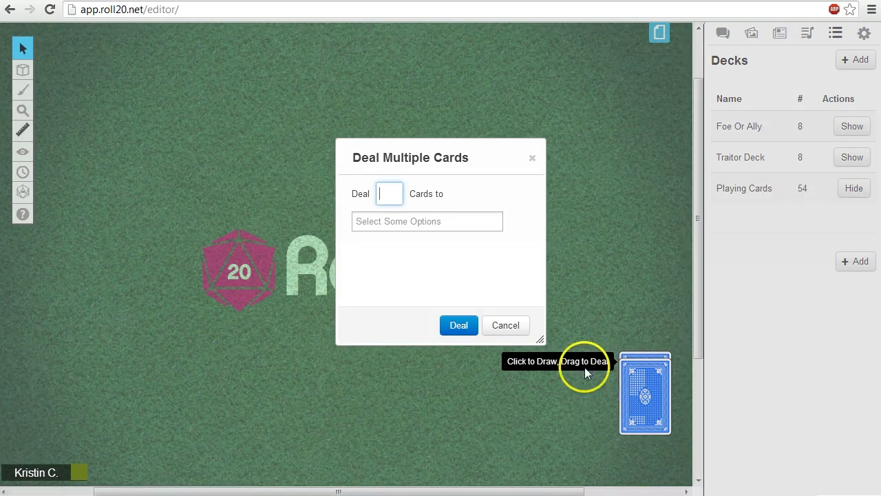
text(5)
click(407, 218)
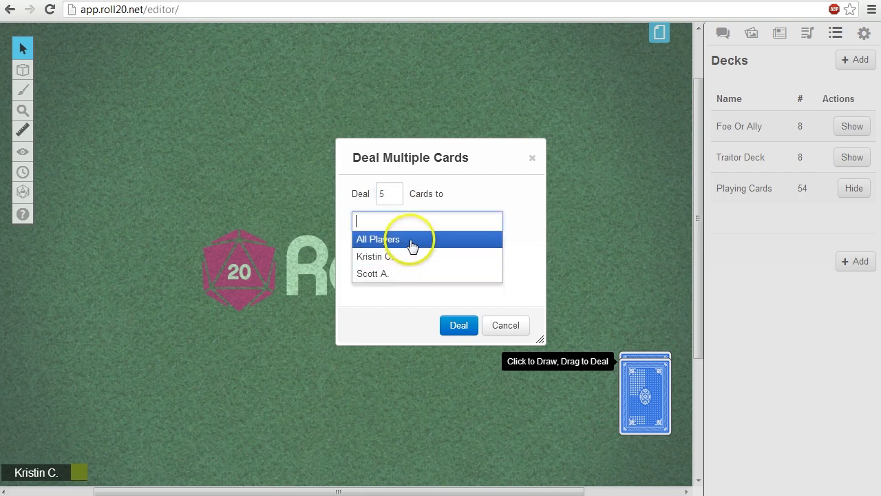
click(412, 246)
click(458, 326)
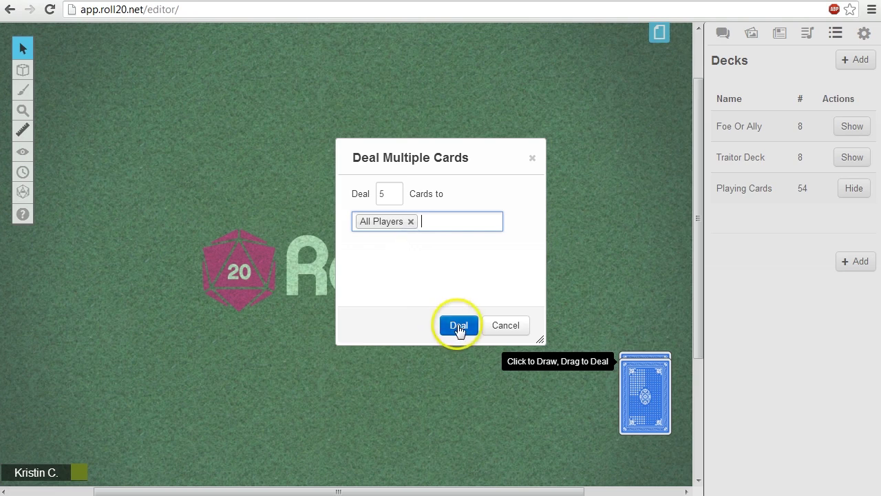
- Replace the All Players recipient with the GM's own player and deal the cards
click(411, 222)
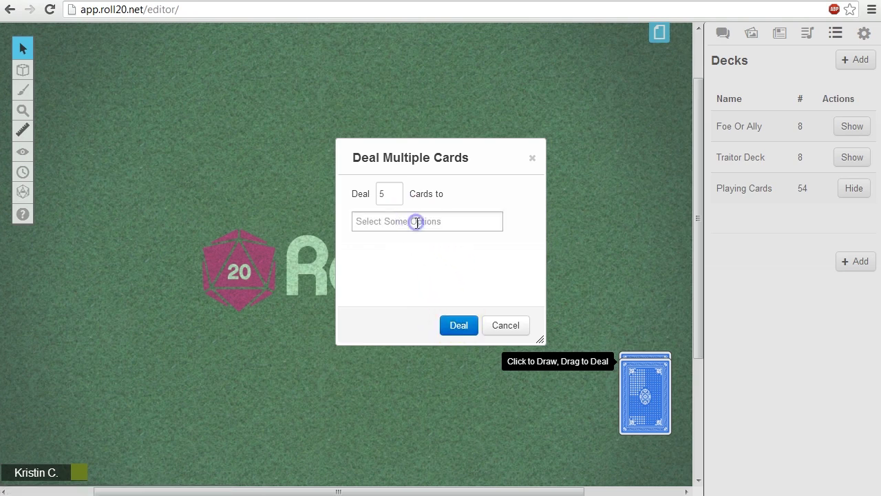
click(492, 223)
click(463, 256)
click(460, 326)
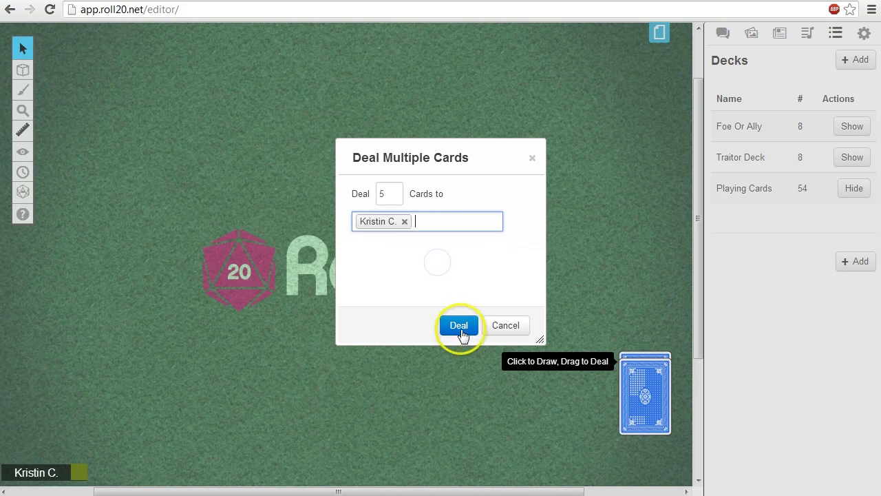
- Recall all cards to the Playing Cards deck with Shuffle after recalling enabled
right_click(620, 403)
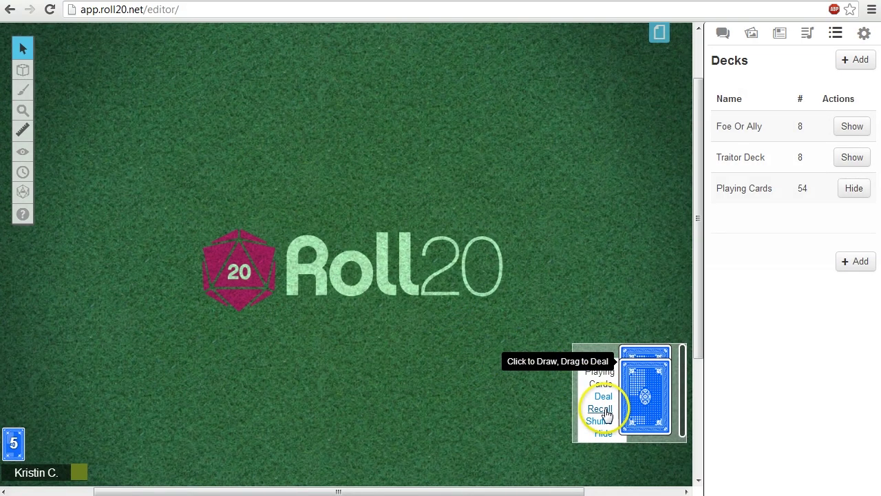
click(605, 410)
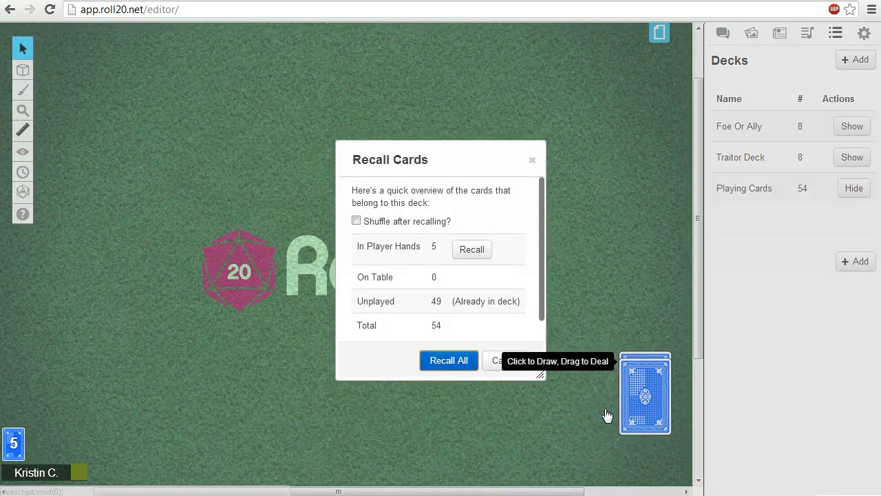
click(531, 295)
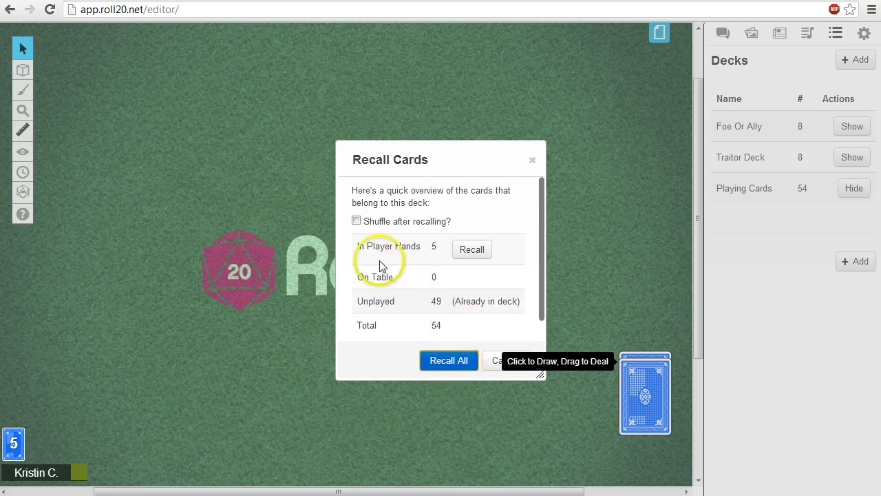
click(356, 221)
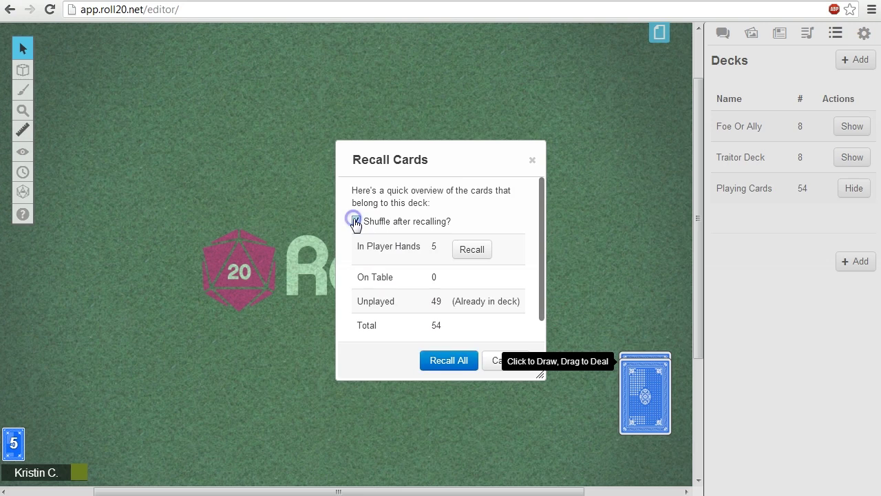
click(449, 360)
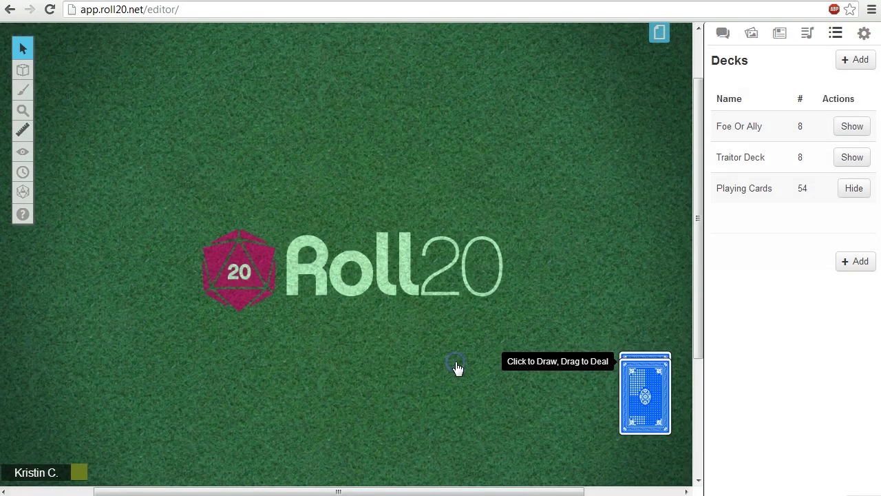
- Shuffle the Playing Cards deck and confirm the shuffle
mouse_move(600, 403)
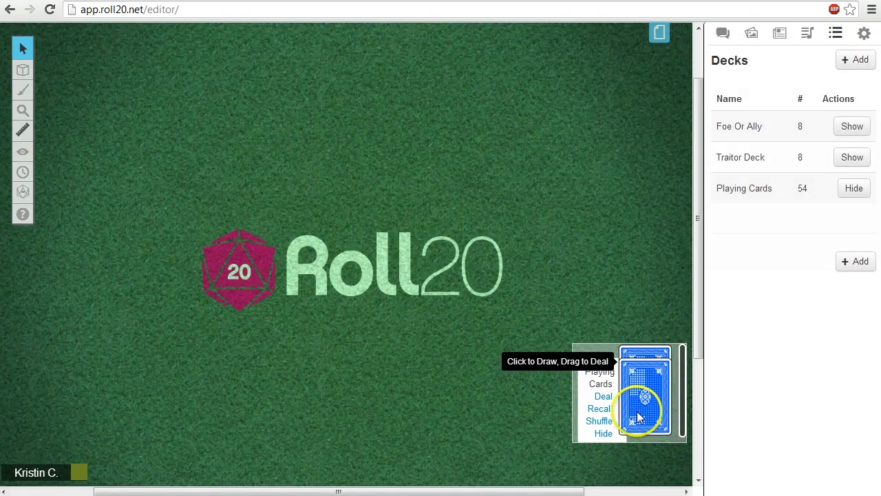
click(600, 421)
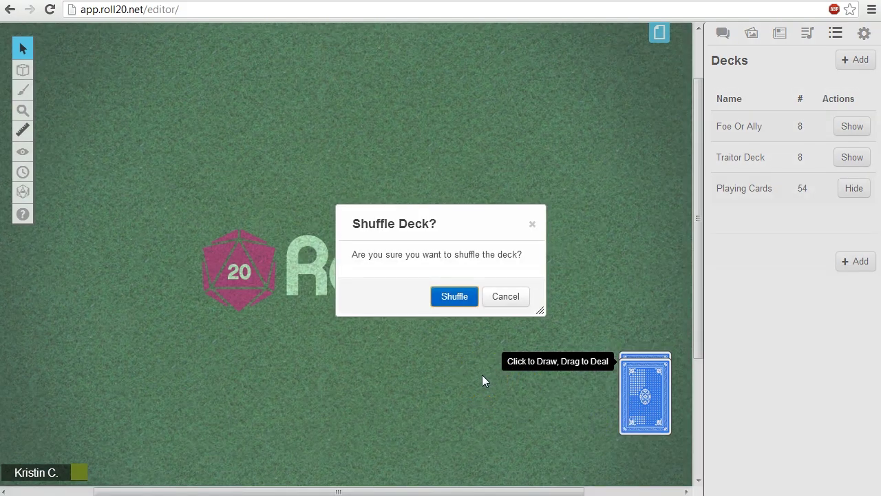
click(456, 298)
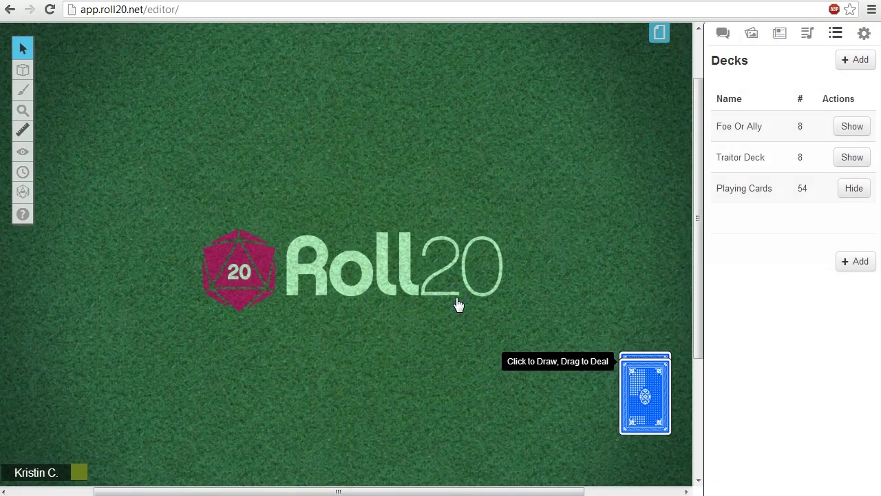
- Hide the Playing Cards deck from the tabletop and show it again
mouse_move(631, 400)
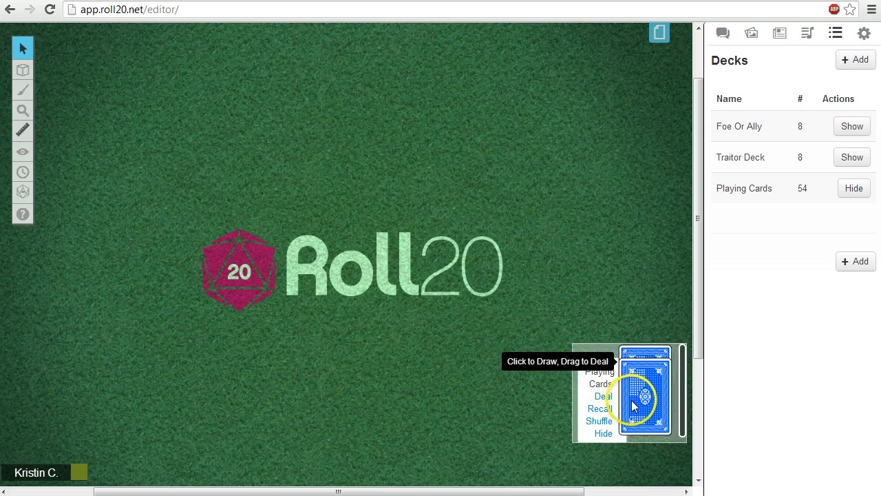
click(604, 434)
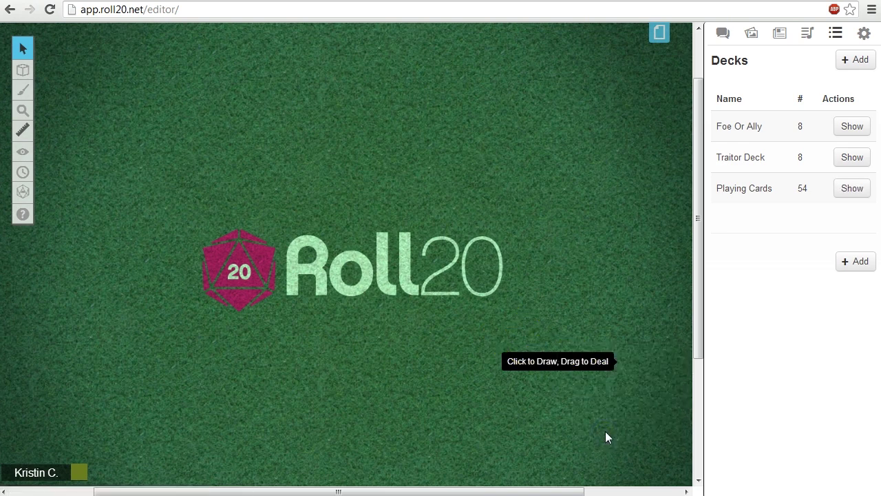
click(856, 192)
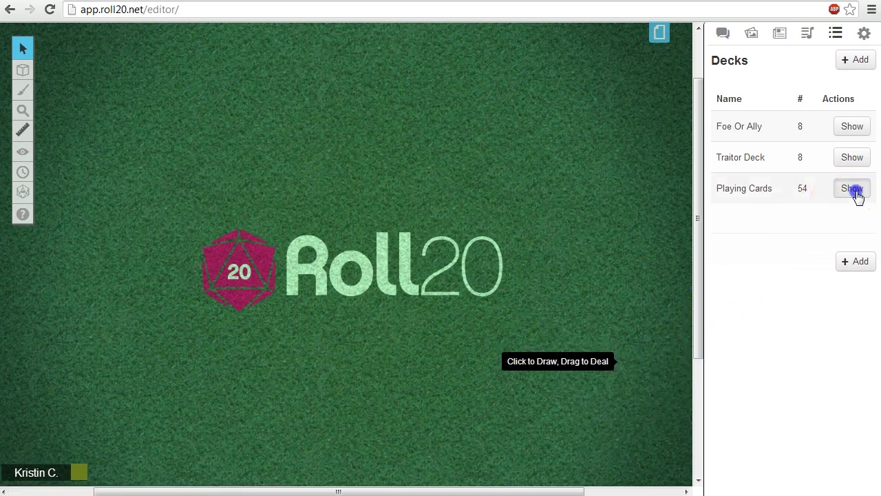
- Draw a card from the Playing Cards deck and place it face up near the middle of the table
mouse_move(662, 411)
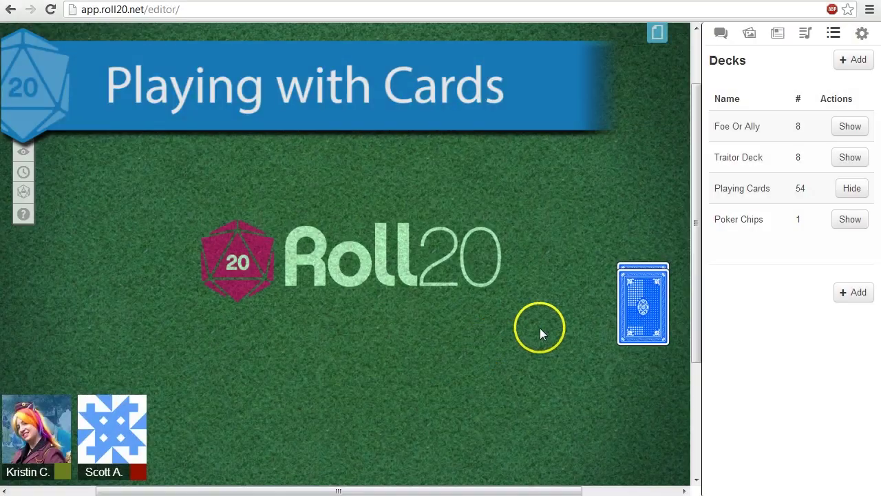
mouse_move(650, 275)
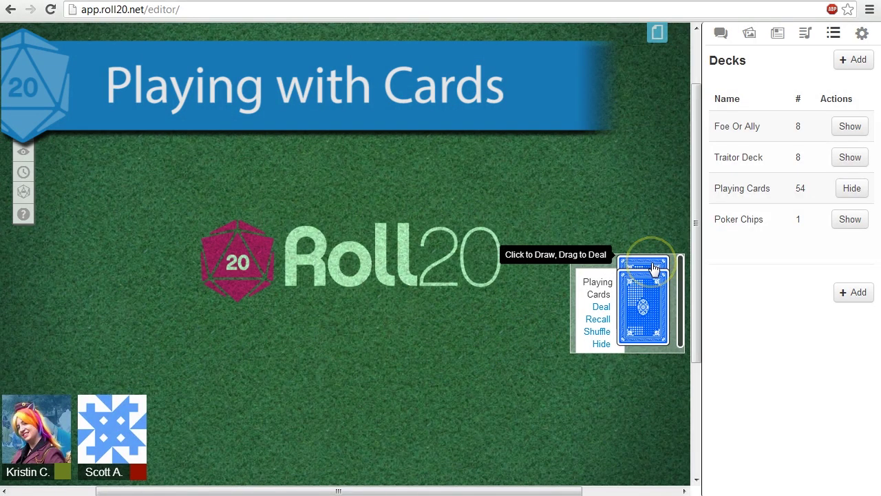
click(654, 265)
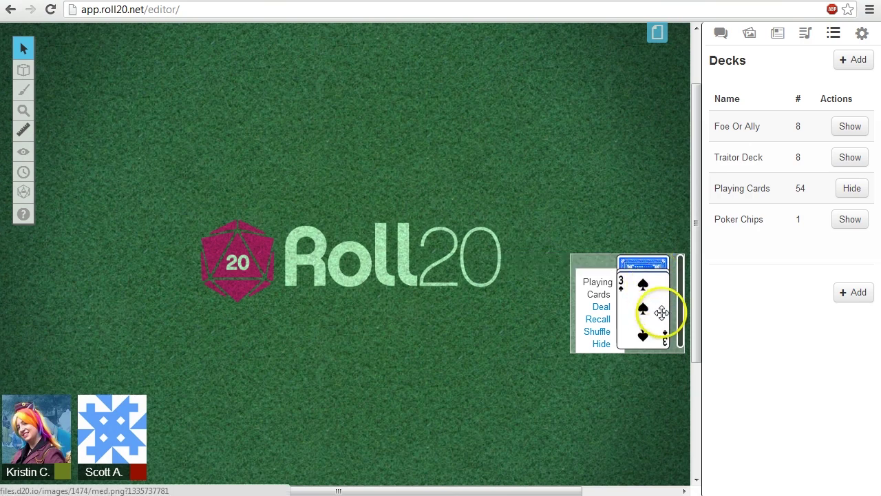
drag(661, 313, 413, 261)
- Deal one card from the deck to each of the two players and view the card in the first player's hand
click(650, 260)
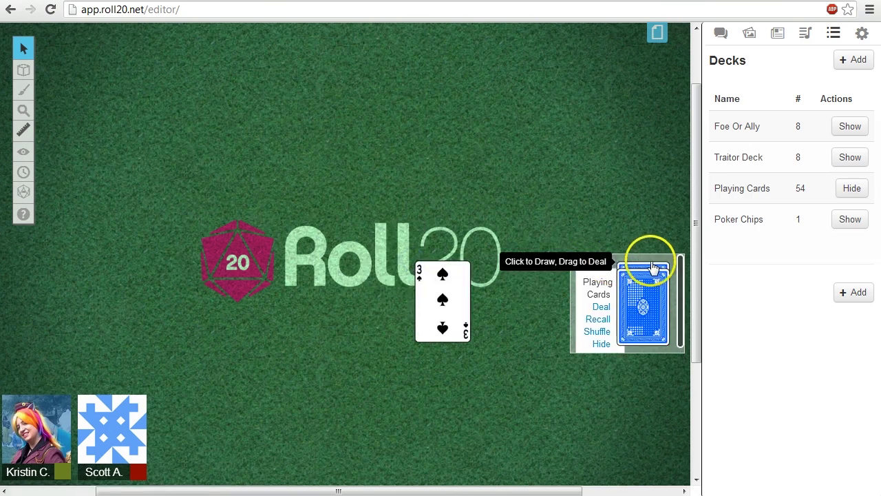
drag(647, 303, 29, 422)
click(282, 393)
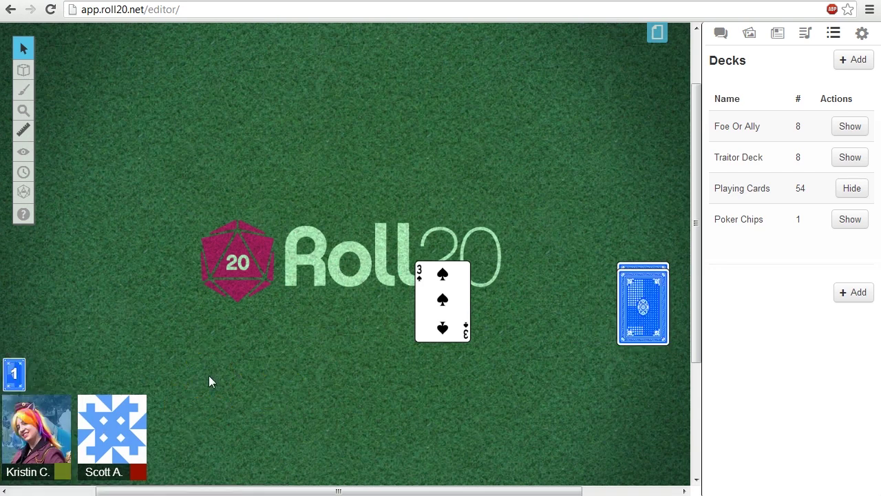
drag(646, 276, 115, 406)
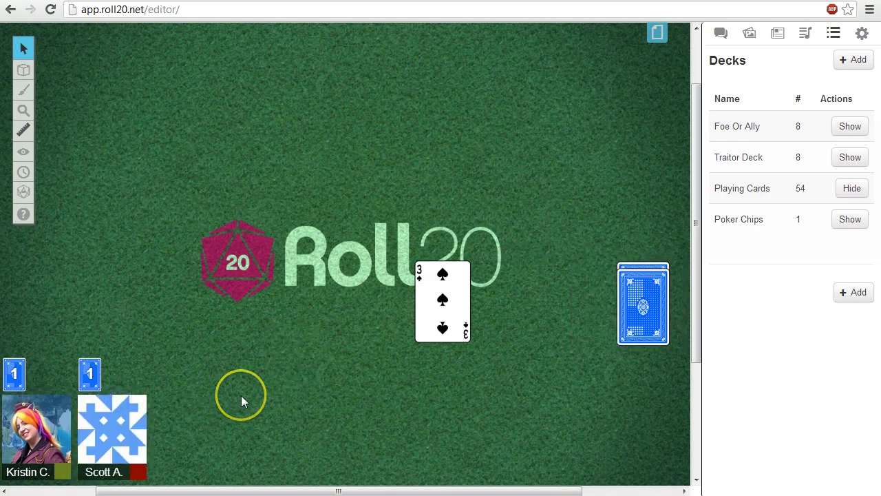
click(15, 374)
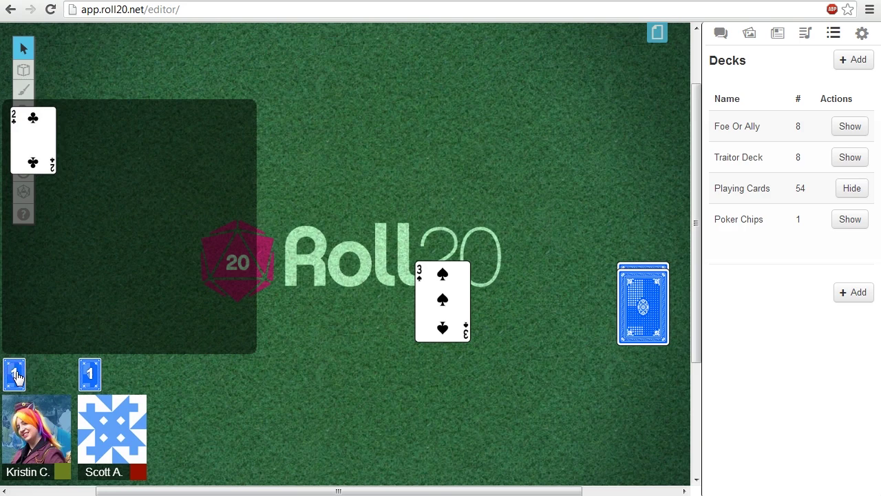
click(235, 344)
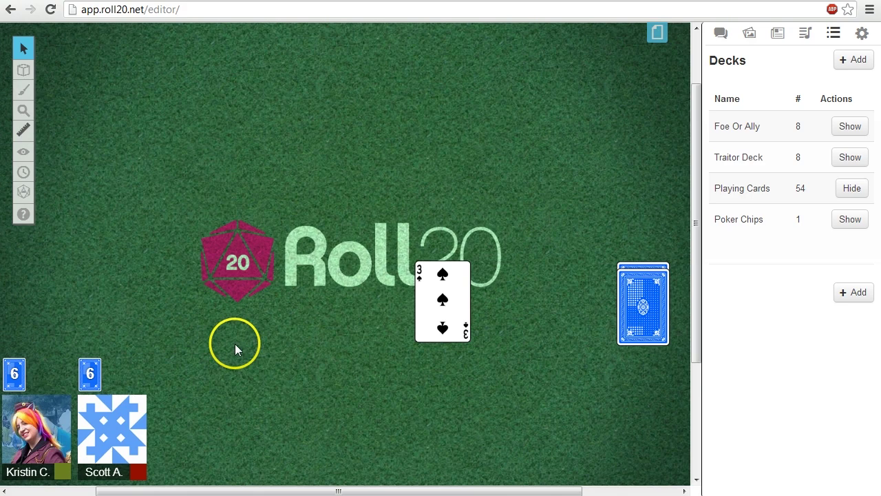
- Rearrange the first player's hand so the ace of spades, two of clubs and three of diamonds come first
click(15, 374)
drag(91, 236, 76, 144)
drag(20, 230, 27, 142)
click(159, 147)
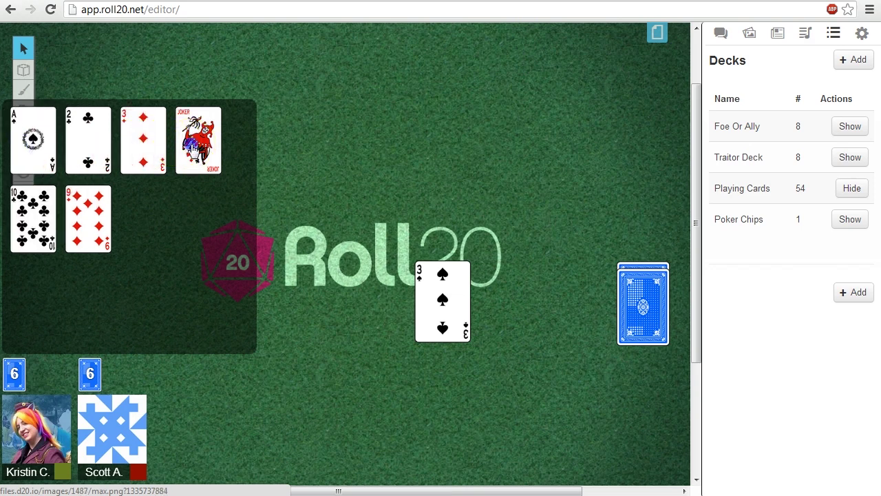
- Place the joker between the two of clubs and three of diamonds in the hand and view it enlarged
drag(159, 146, 204, 146)
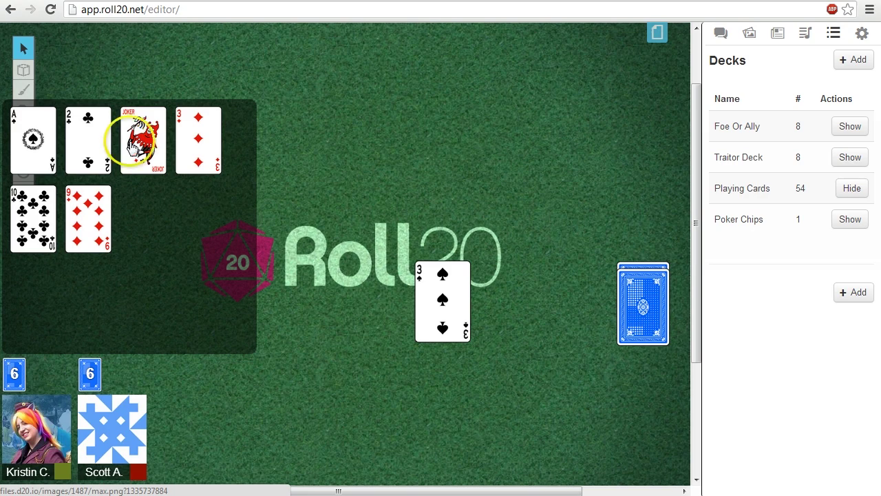
click(133, 147)
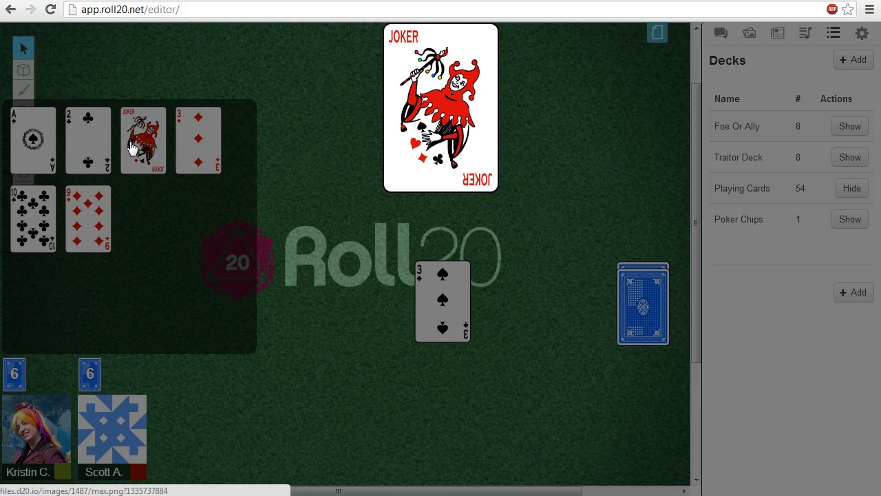
click(132, 178)
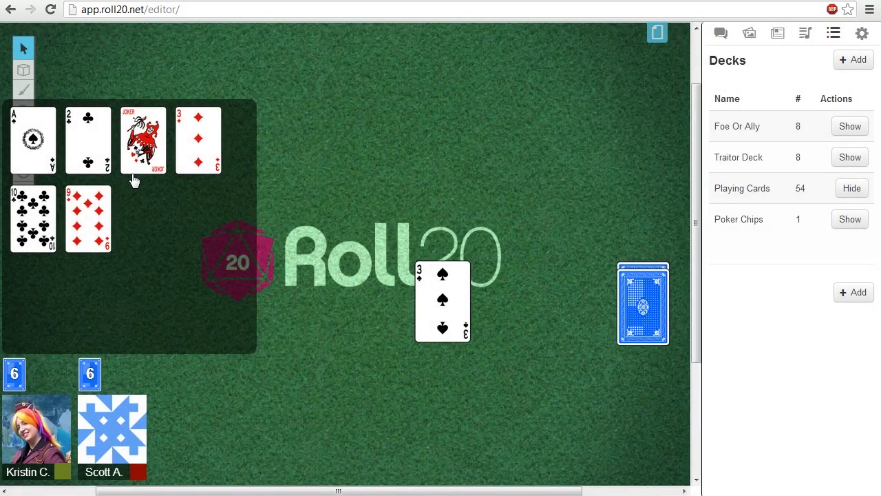
click(130, 183)
- Close the first player's hand and open it again
click(15, 376)
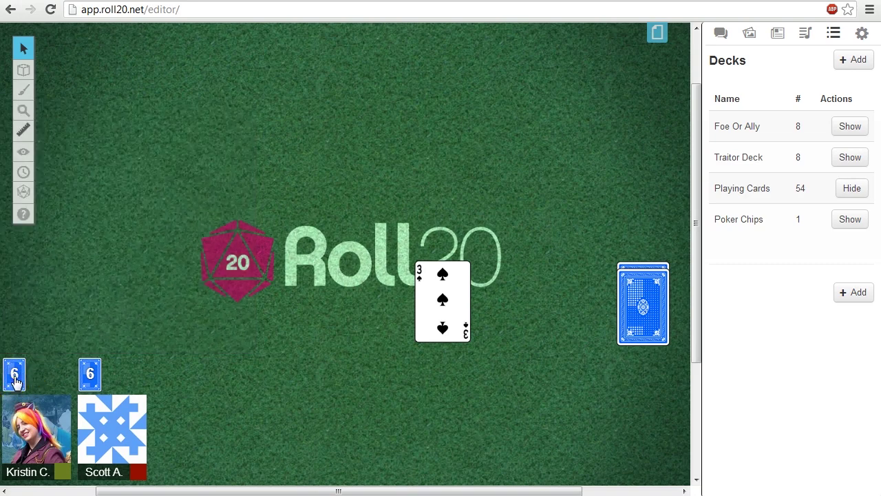
click(16, 378)
click(19, 393)
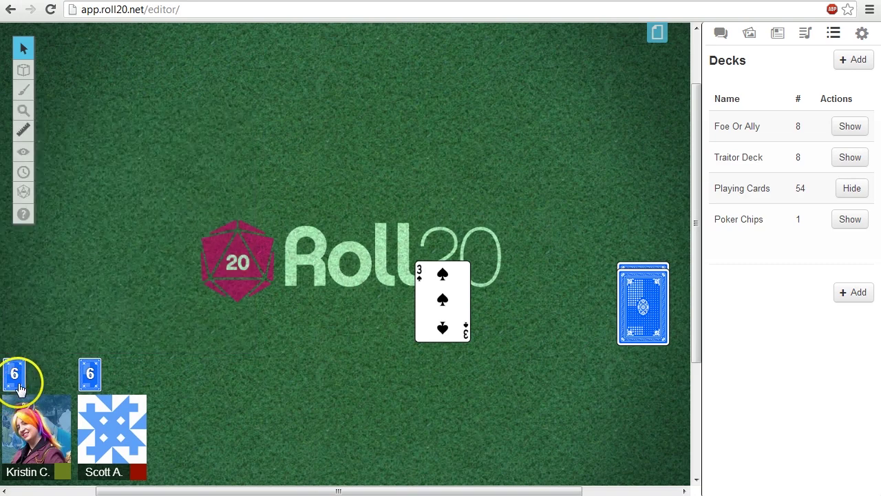
click(18, 382)
- Play the two of clubs face up from the hand and draw two more cards from the deck onto the table
click(91, 138)
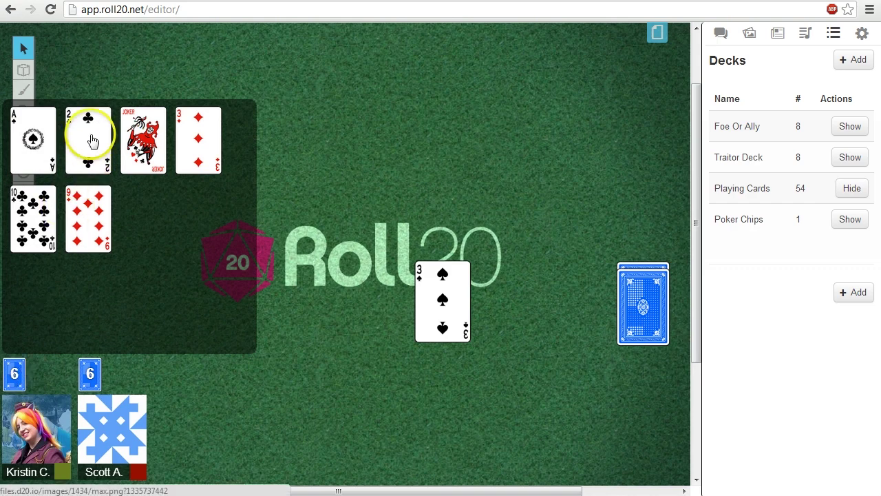
drag(93, 140, 379, 205)
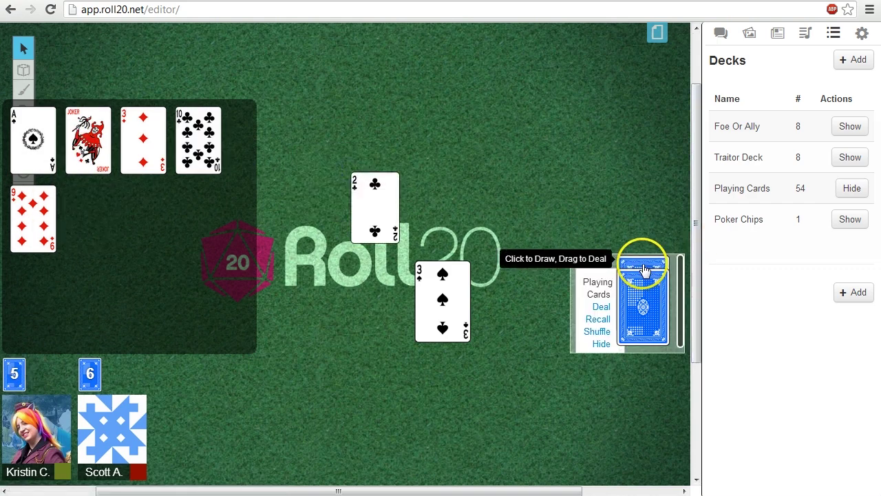
click(644, 269)
mouse_move(644, 269)
mouse_down()
mouse_move(457, 193)
mouse_move(491, 219)
mouse_up()
click(551, 318)
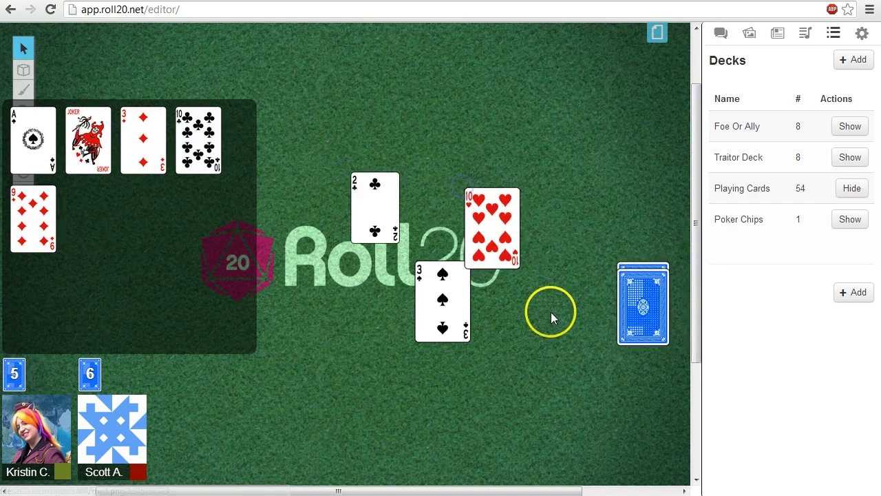
mouse_move(645, 271)
mouse_down()
mouse_move(519, 158)
mouse_move(403, 120)
mouse_up()
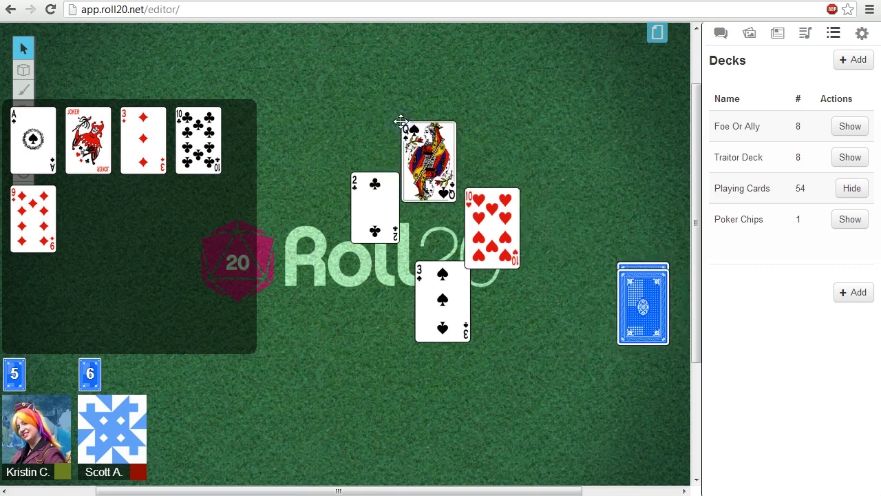
click(403, 118)
- Move the queen of spades away from the other cards on the table, rotate it and enlarge it
click(432, 176)
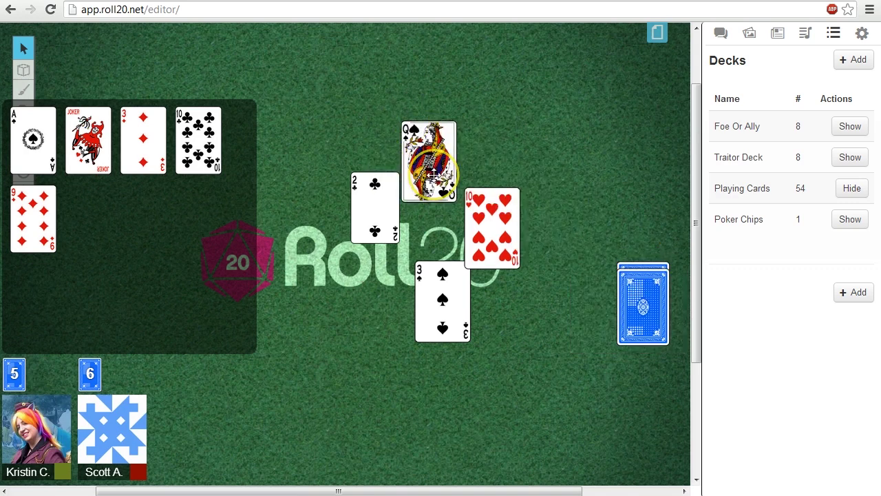
drag(432, 176, 353, 113)
click(350, 33)
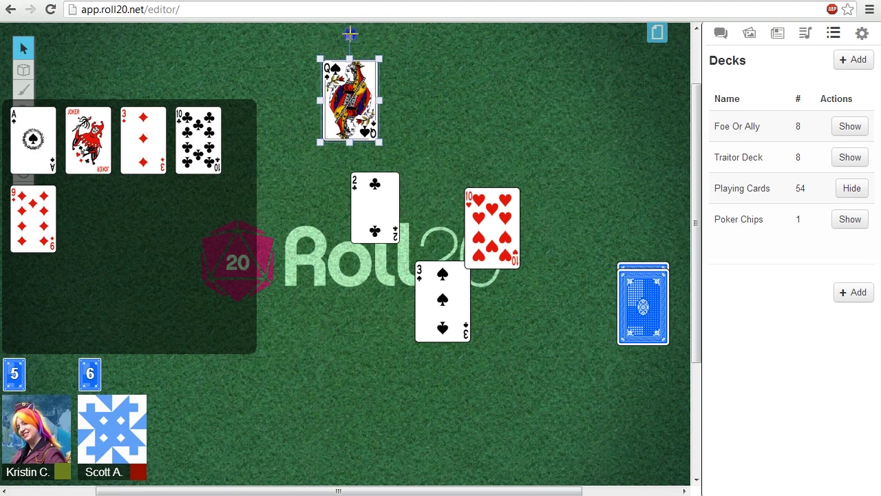
drag(349, 33, 405, 67)
drag(401, 103, 480, 114)
click(405, 131)
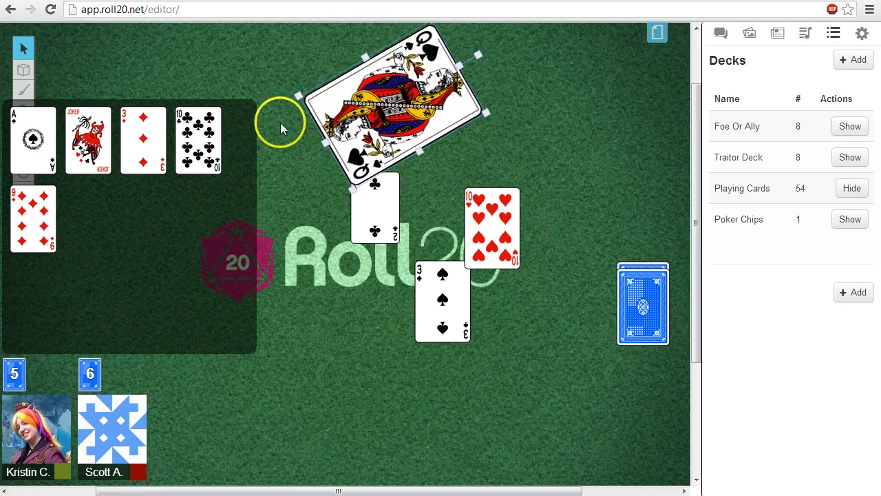
- Play the ten of clubs face down from the first player's hand and flip it face up
drag(198, 139, 339, 391)
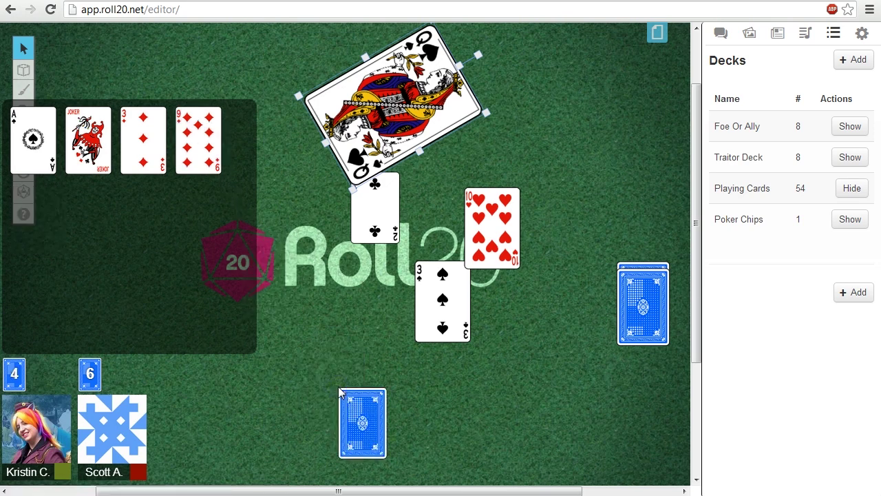
right_click(364, 418)
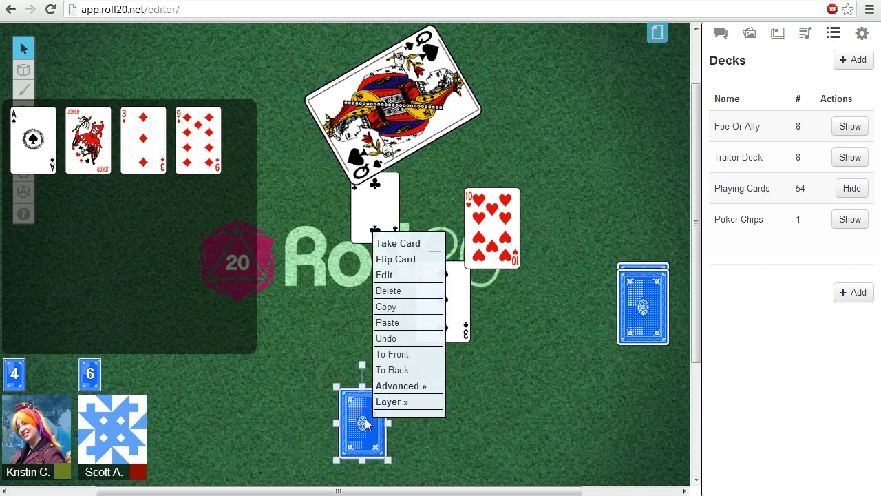
click(404, 261)
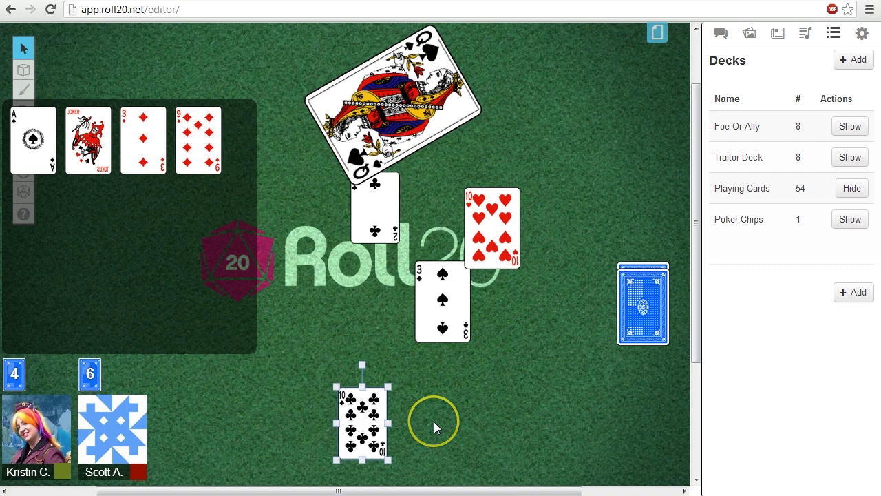
- Take the ten of clubs from the table back into the first player's hand and discard it from there
right_click(372, 412)
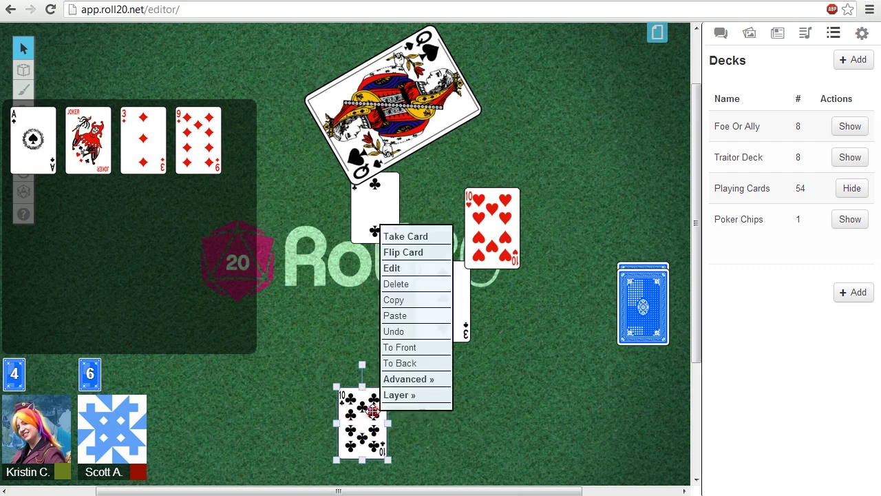
click(427, 237)
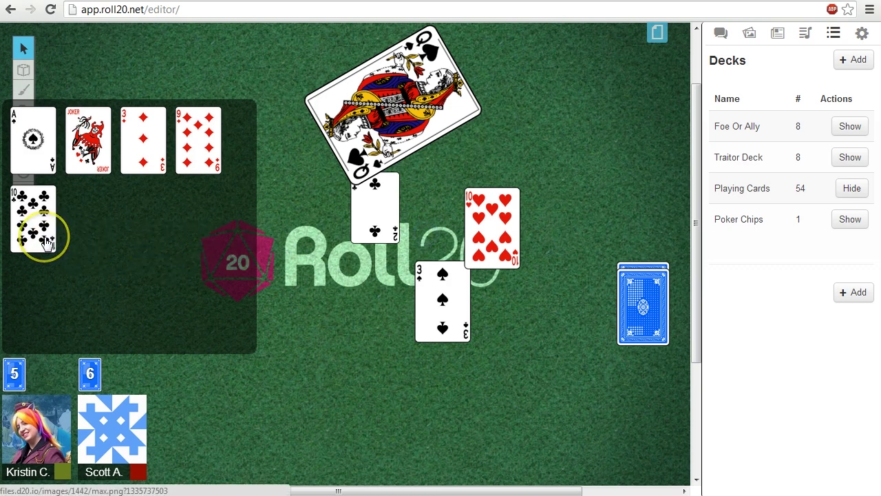
drag(47, 240, 132, 246)
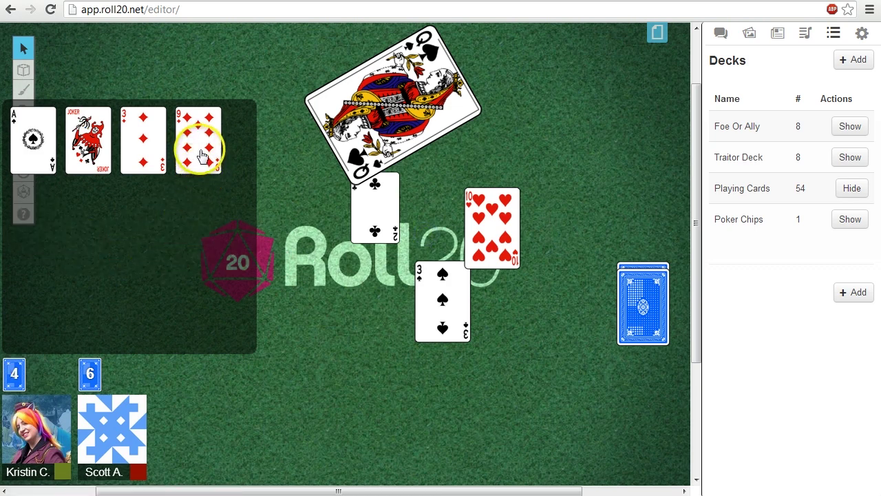
- Play the nine of diamonds face down from the hand and delete it from the table
drag(202, 157, 478, 417)
click(499, 425)
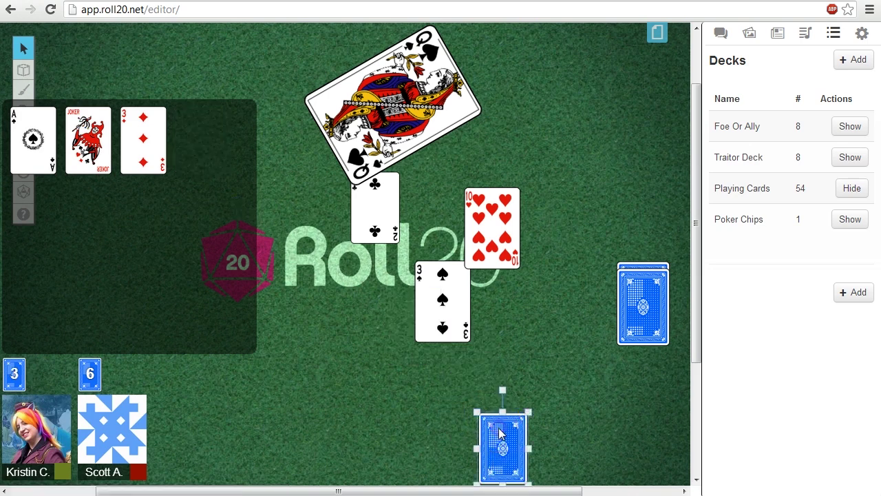
key(Delete)
- Delete the three of spades, ten of hearts, two of clubs and queen of spades from the table
click(429, 319)
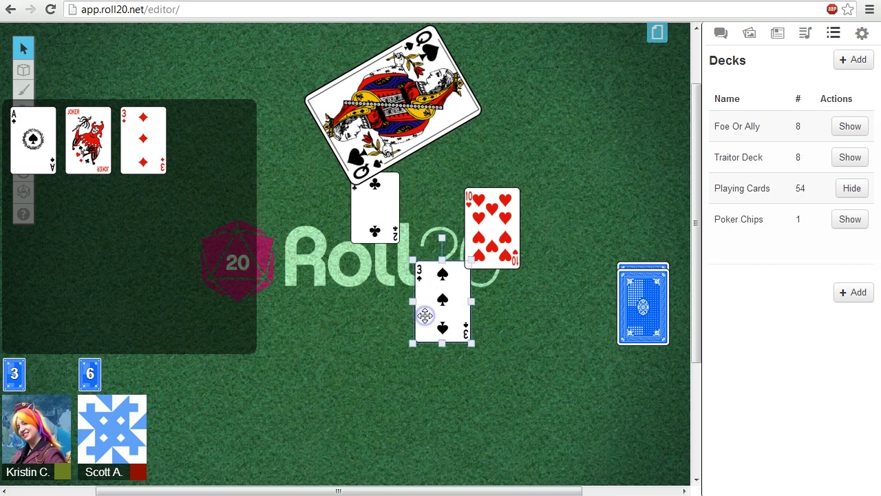
key(Delete)
click(498, 243)
key(Delete)
click(393, 186)
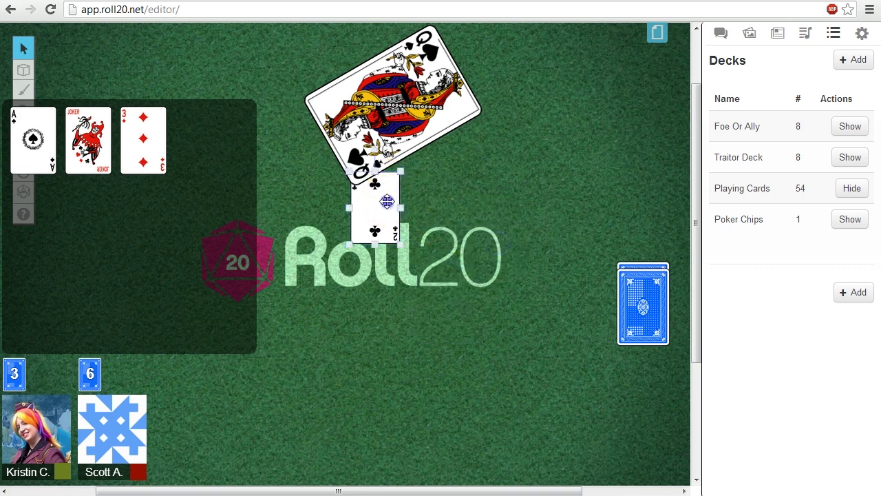
key(Delete)
click(395, 153)
key(Delete)
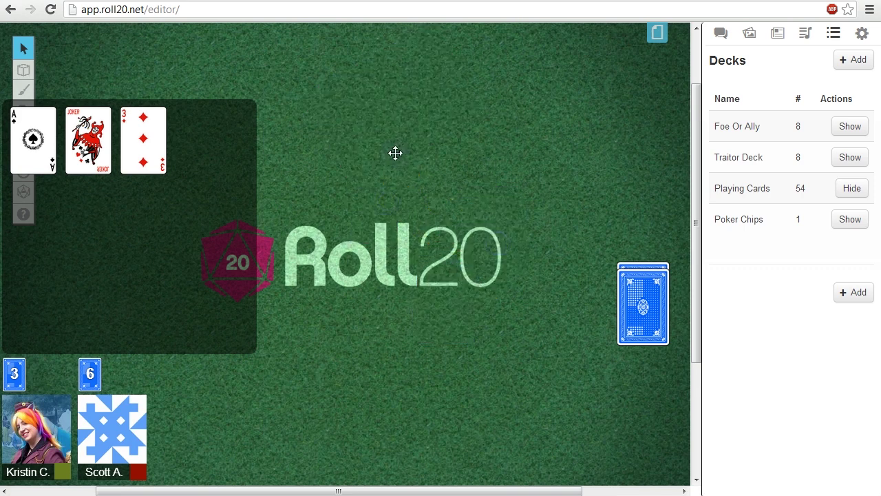
- Steal a card from the second player's hand and allow that player's request to steal the five of spades
click(12, 375)
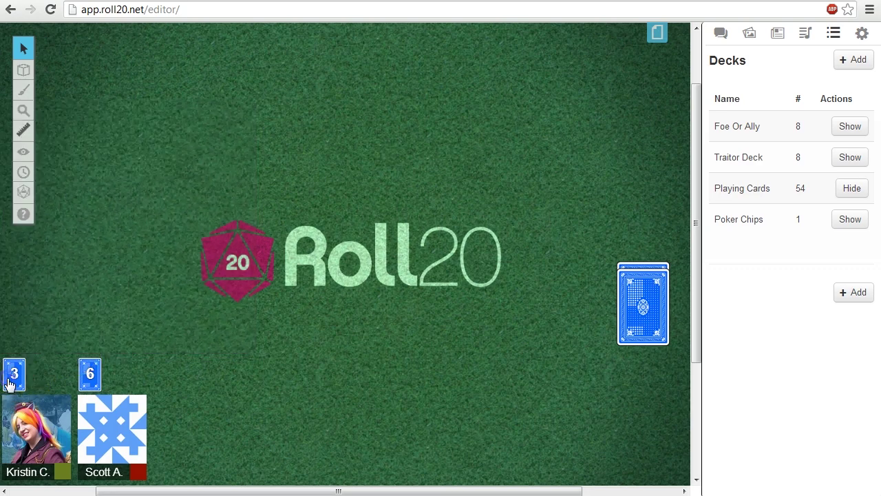
click(94, 381)
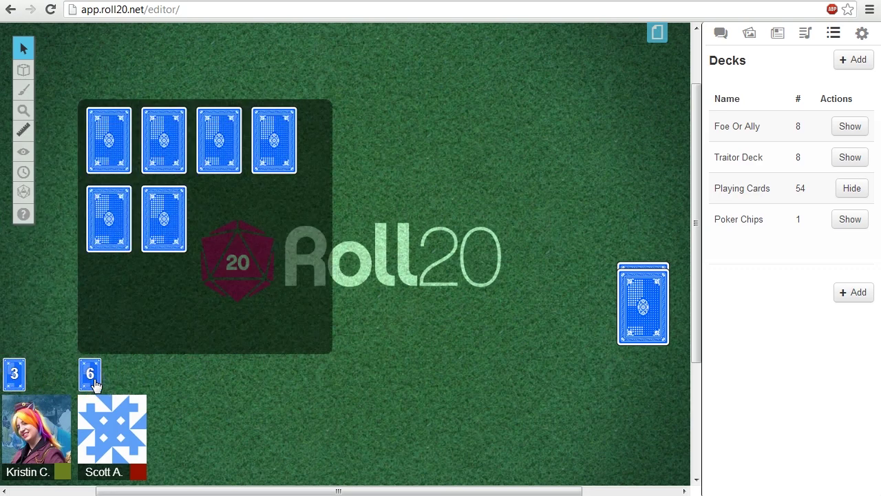
drag(94, 384, 111, 153)
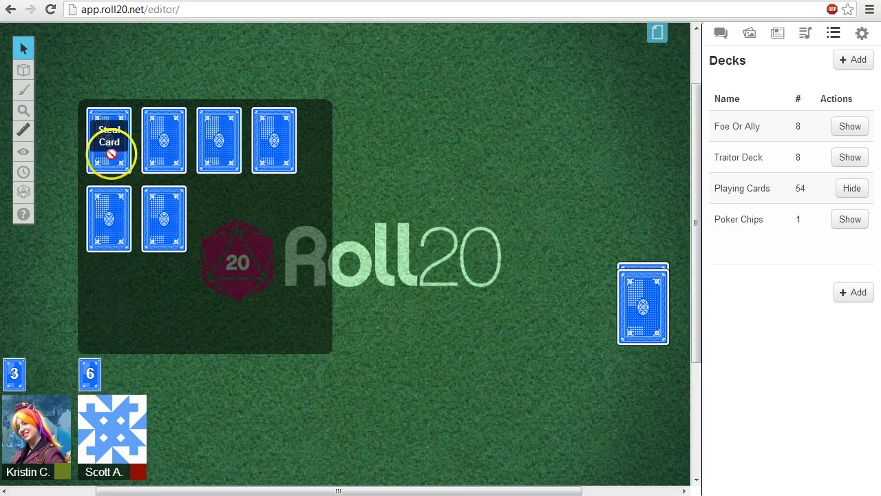
click(110, 149)
click(166, 145)
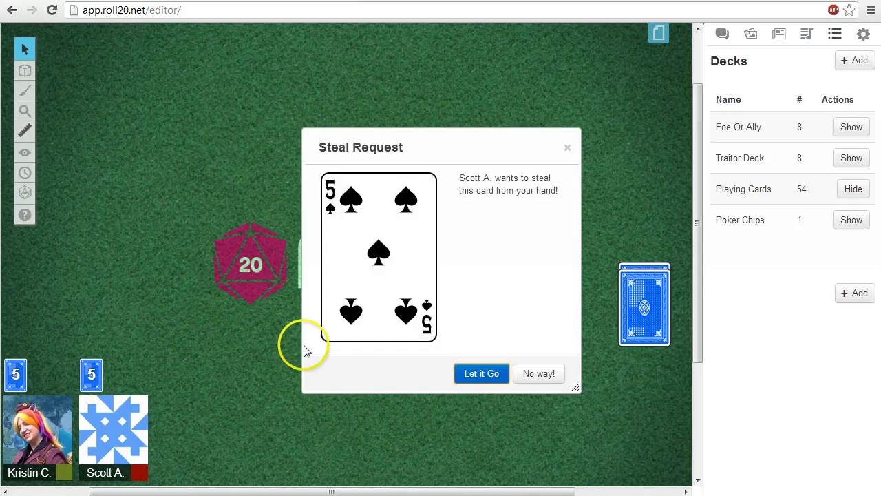
click(491, 380)
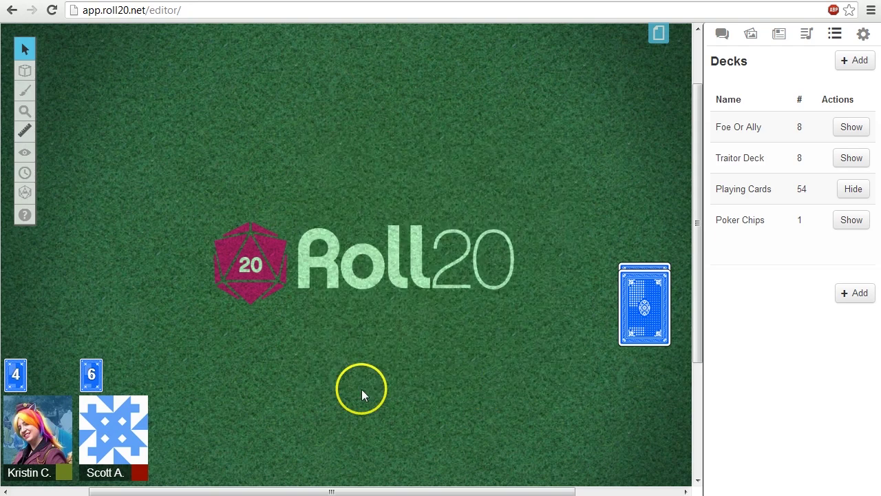
- Offer the king of spades in a trade with the second player and accept the trade for the queen of hearts
click(16, 375)
drag(41, 157, 114, 434)
click(15, 375)
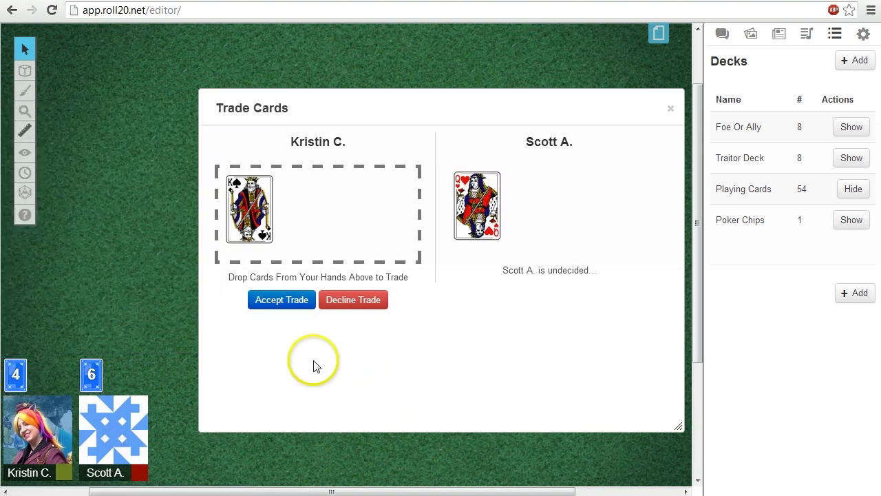
click(292, 308)
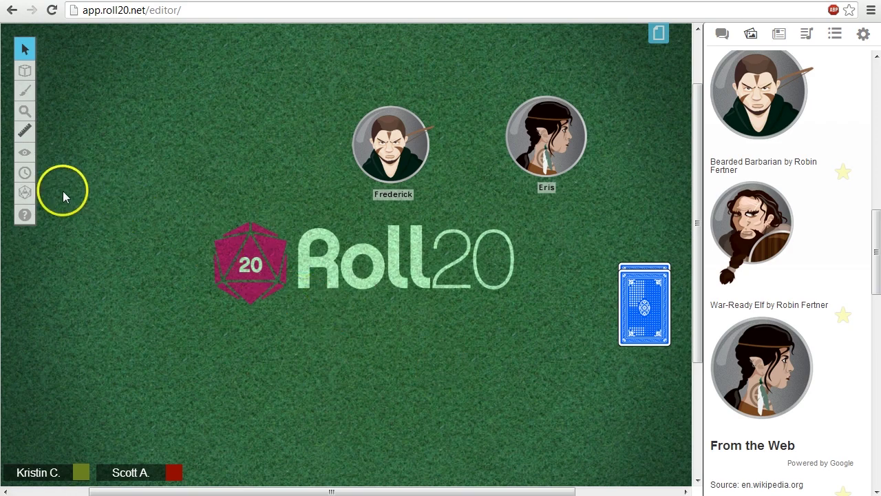
- Show the turn order tracker and add turns for the Frederick and Eris tokens
click(25, 172)
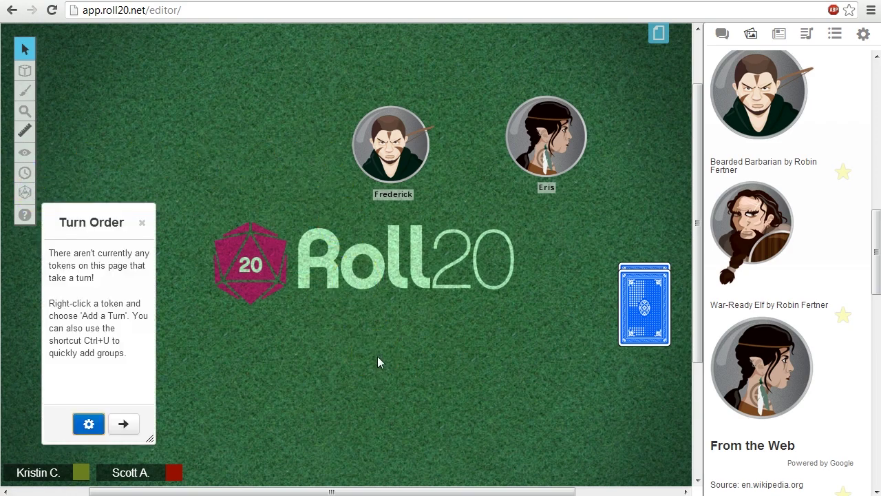
click(375, 168)
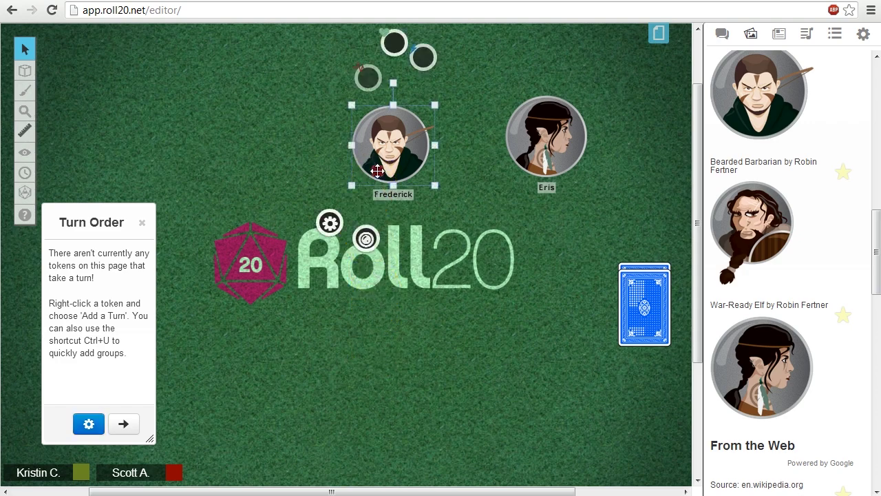
right_click(386, 173)
click(425, 184)
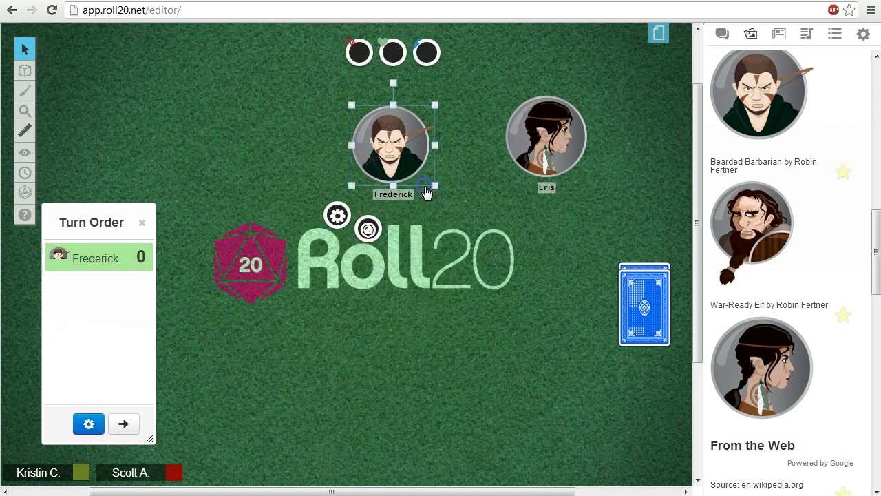
click(534, 142)
right_click(536, 143)
click(551, 151)
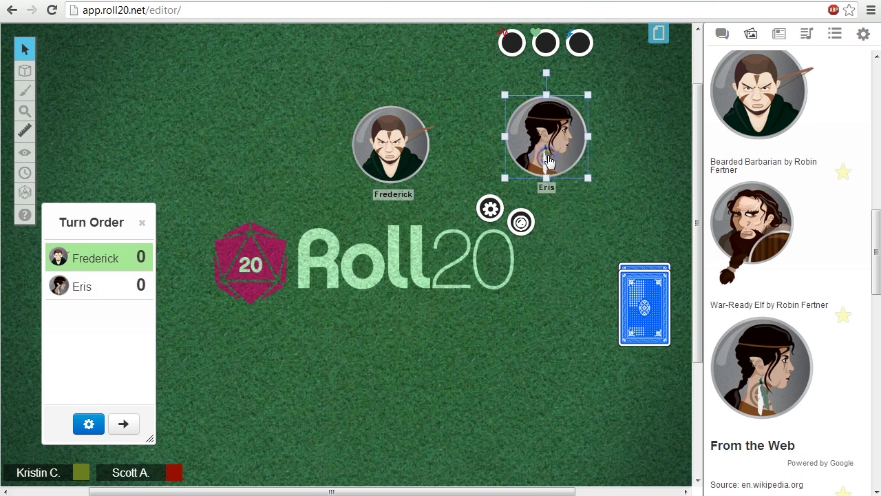
click(429, 312)
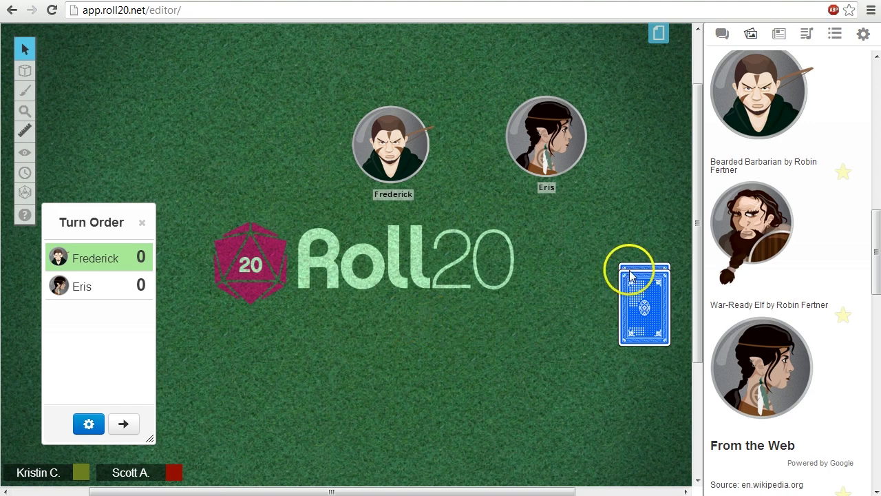
- Deal a card from the Playing Cards deck to Frederick's entry in the turn order
mouse_move(629, 275)
click(648, 315)
drag(648, 316, 147, 257)
click(653, 298)
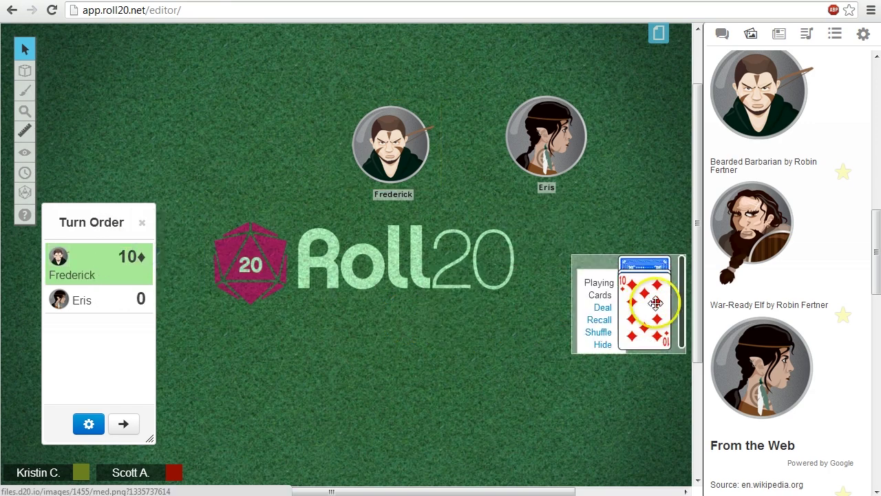
- Deal a card from the Playing Cards deck to Eris's entry in the turn order
drag(646, 303, 142, 303)
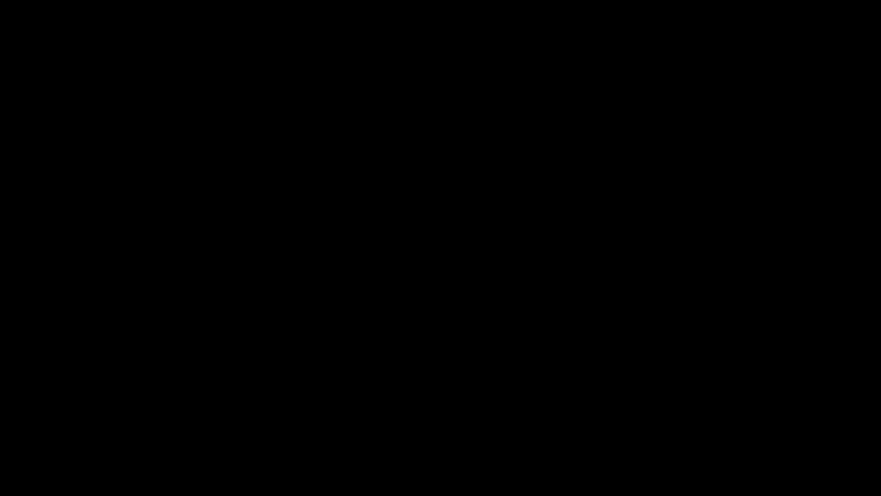
click(505, 374)
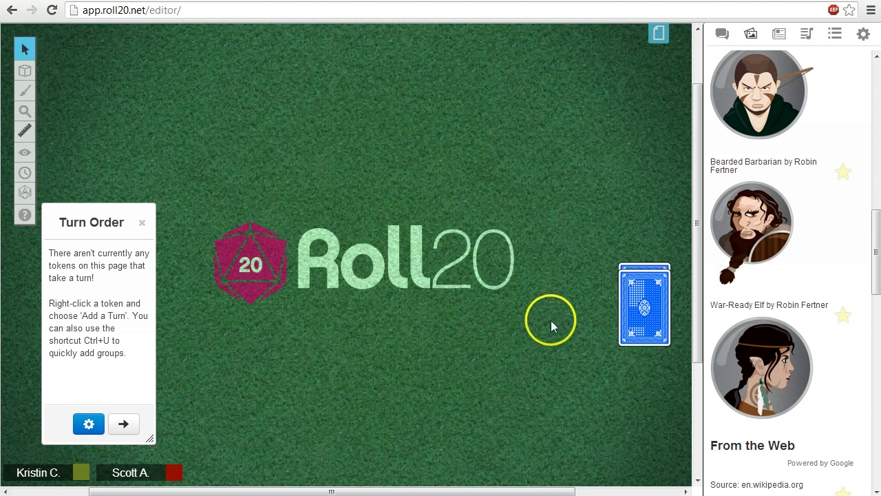
- Play the ten of hearts from the Playing Cards deck onto the tabletop and place it over the Roll20 logo
click(639, 257)
click(644, 301)
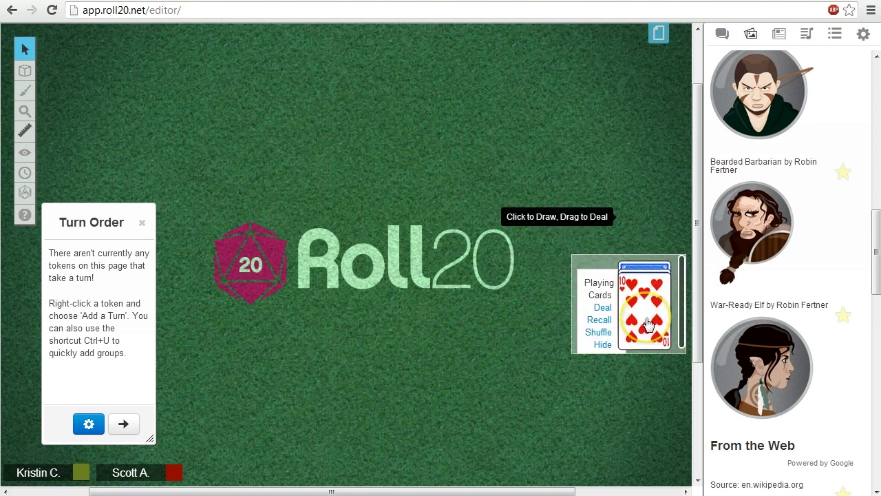
drag(647, 324, 423, 301)
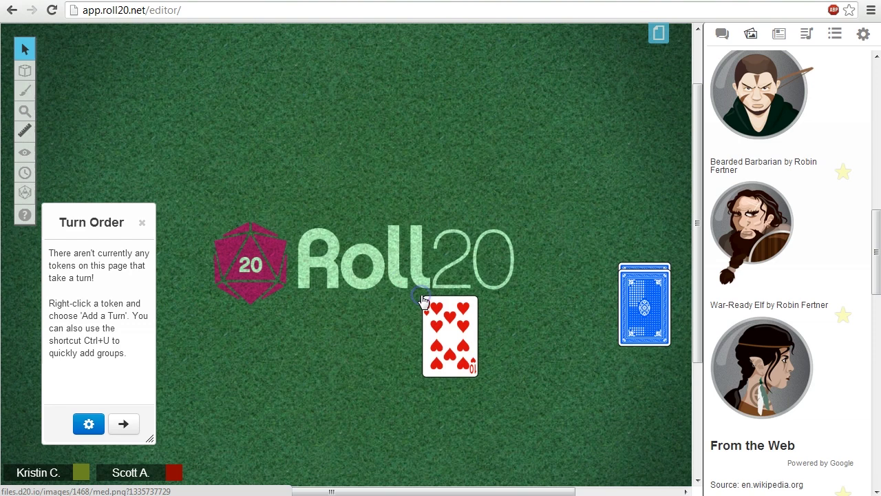
click(493, 371)
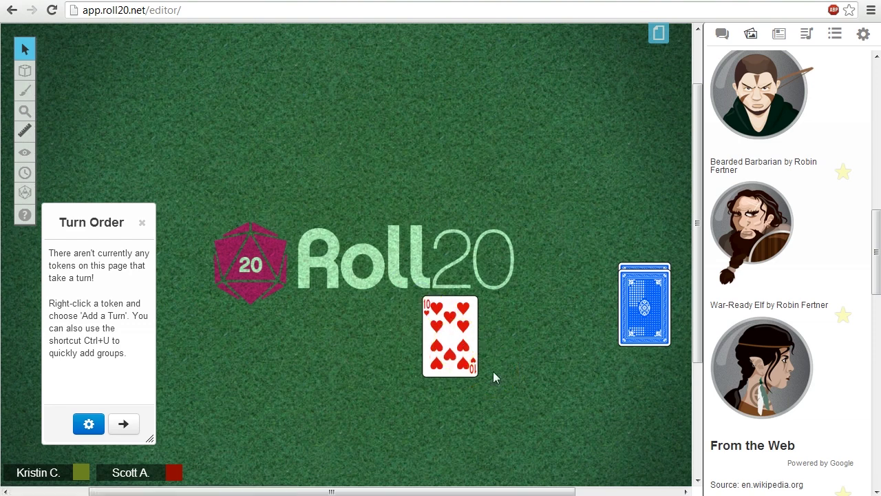
drag(472, 344, 416, 288)
- Toggle the Is Drawing option on the ten of hearts so the card works as a token
right_click(415, 288)
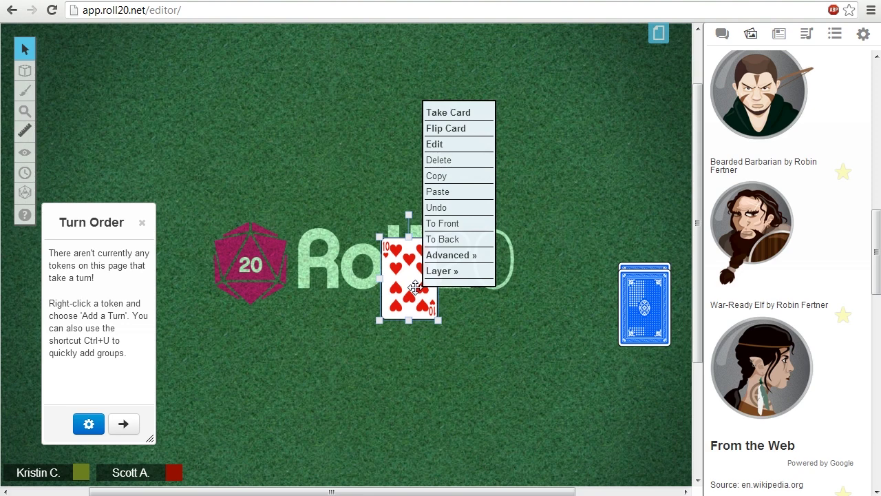
click(460, 257)
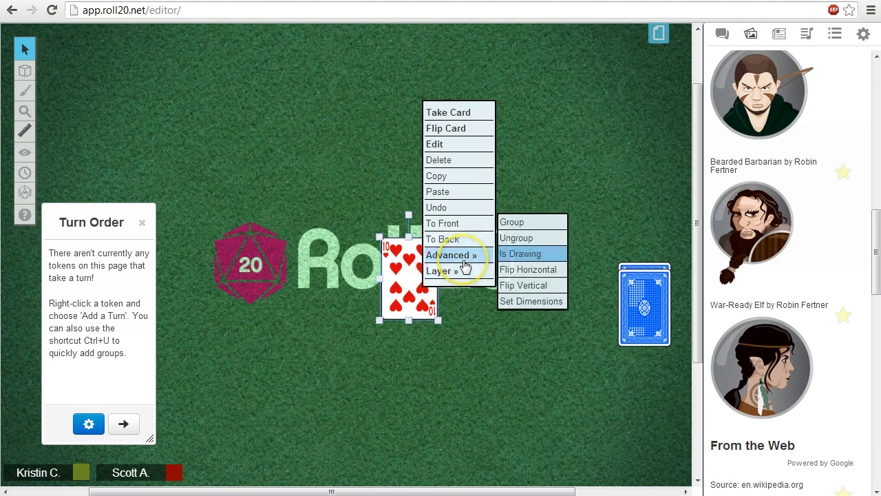
click(516, 253)
drag(439, 318, 522, 415)
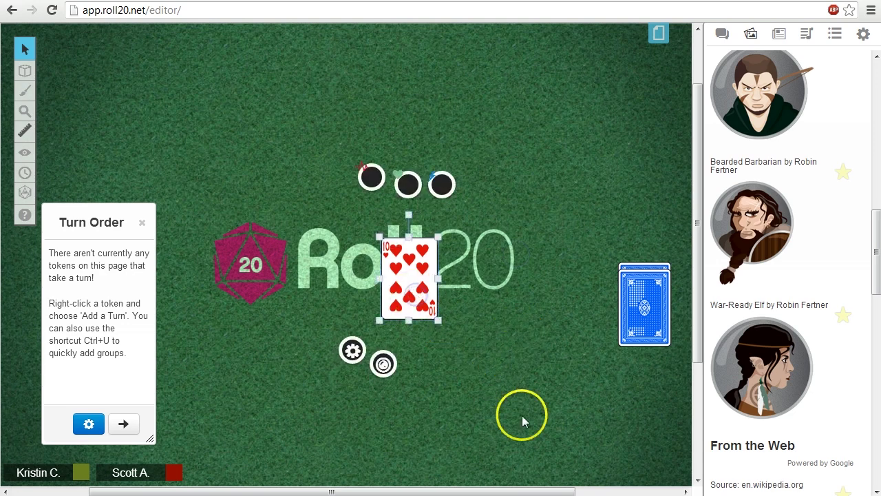
click(423, 310)
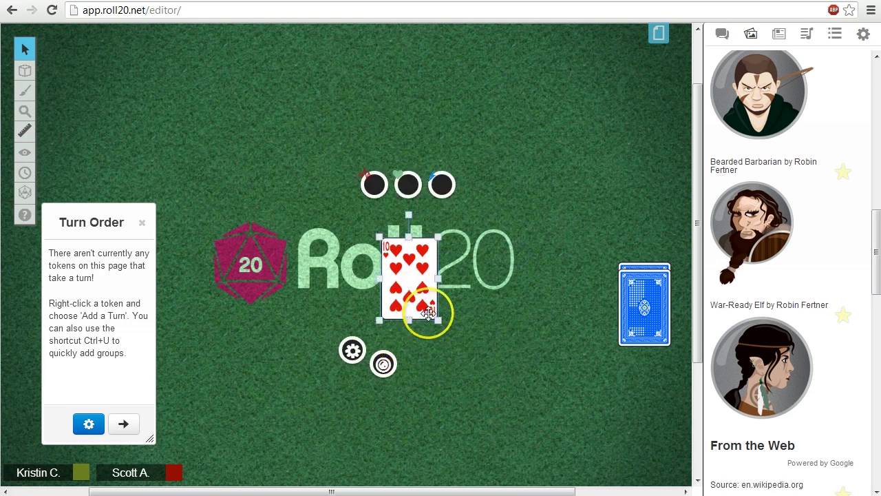
- Add a turn for the ten of hearts card to the turn order and deselect the card
click(414, 281)
right_click(413, 282)
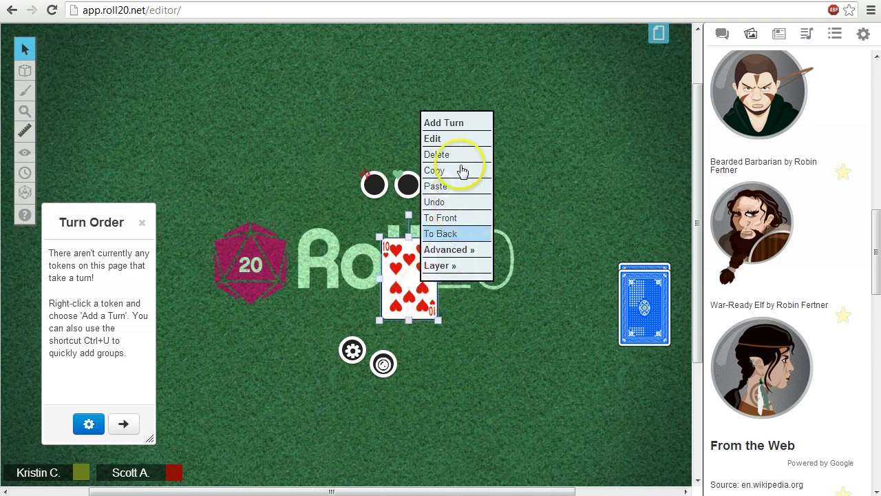
click(460, 124)
click(493, 278)
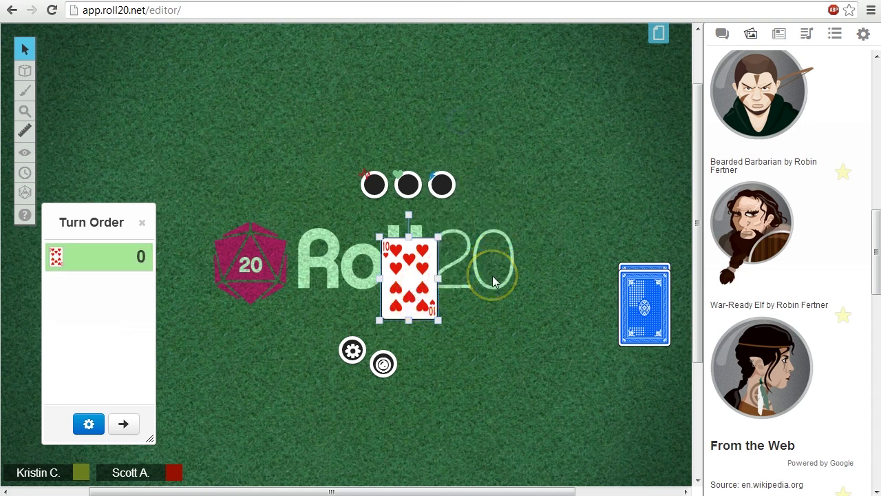
click(493, 279)
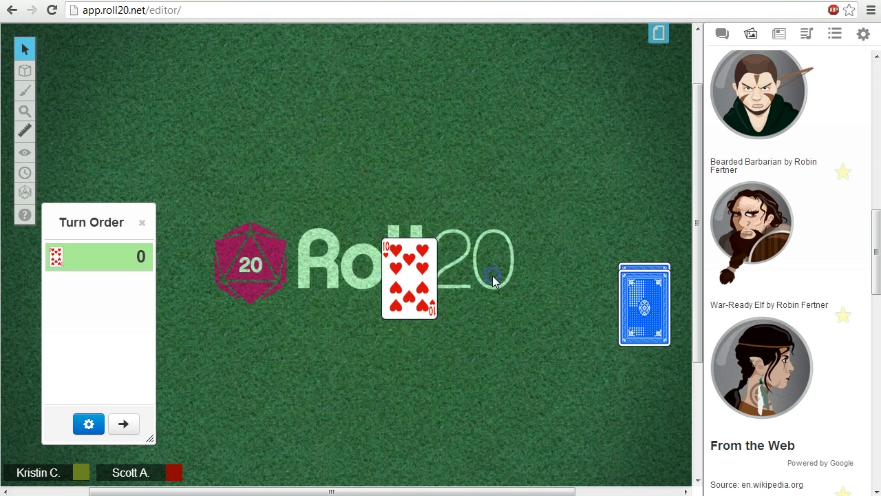
right_click(410, 278)
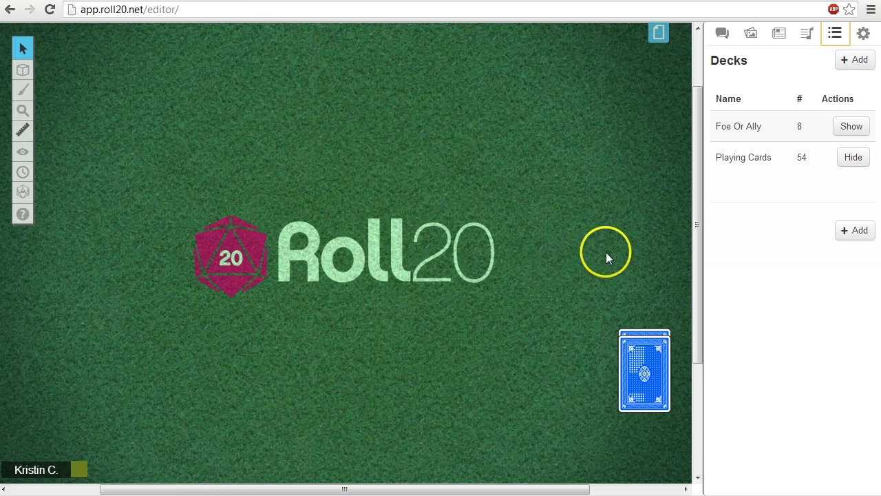
- Open the settings of the Playing Cards deck and look through its list of cards
click(745, 161)
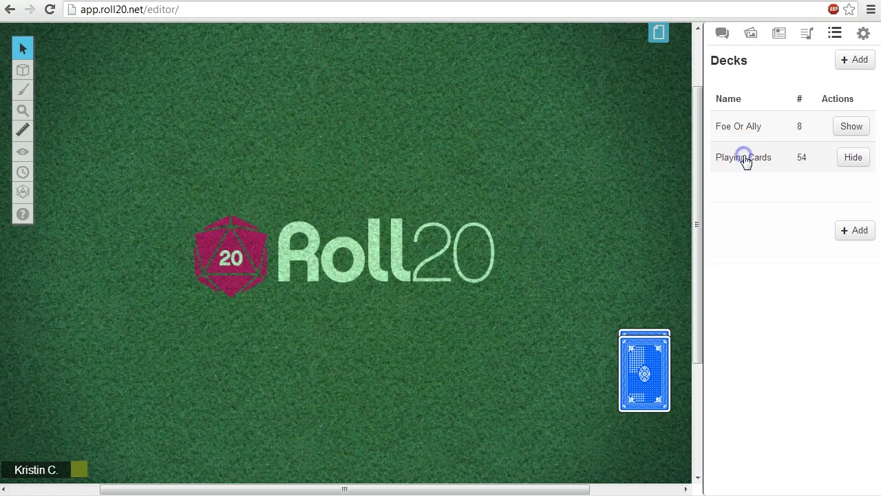
drag(456, 46, 460, 29)
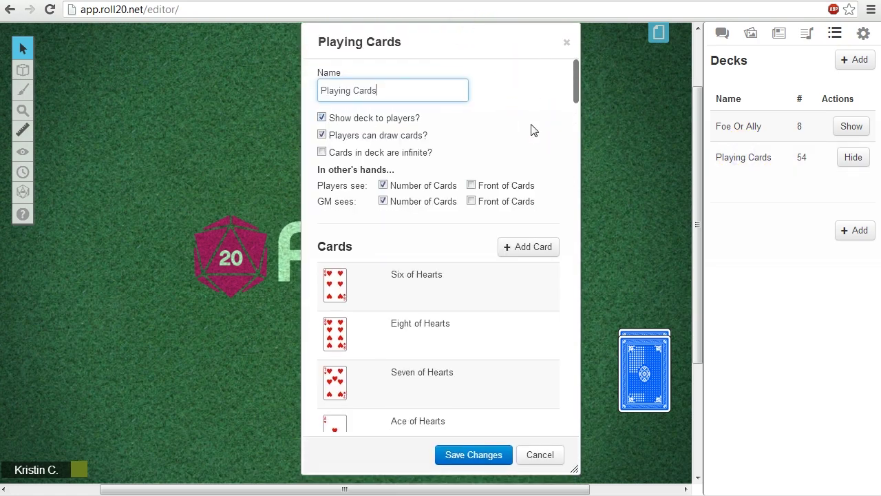
scroll(525, 142, down, 3)
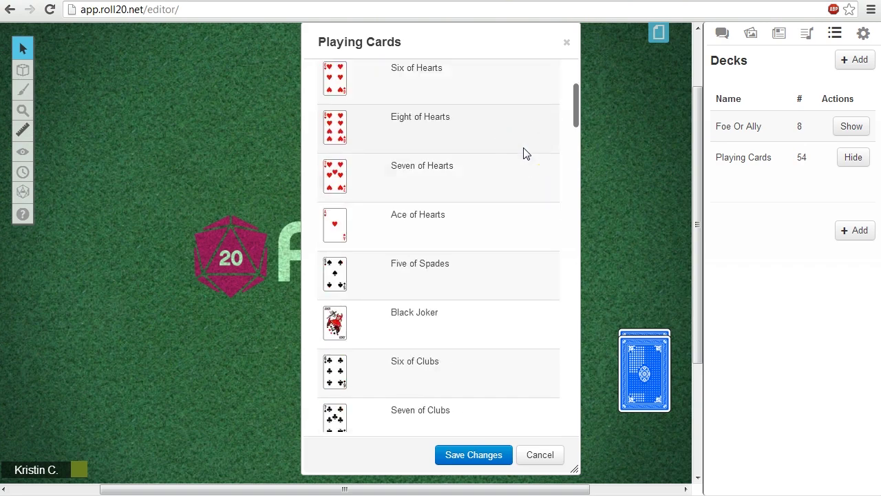
scroll(523, 153, down, 2)
scroll(524, 153, down, 5)
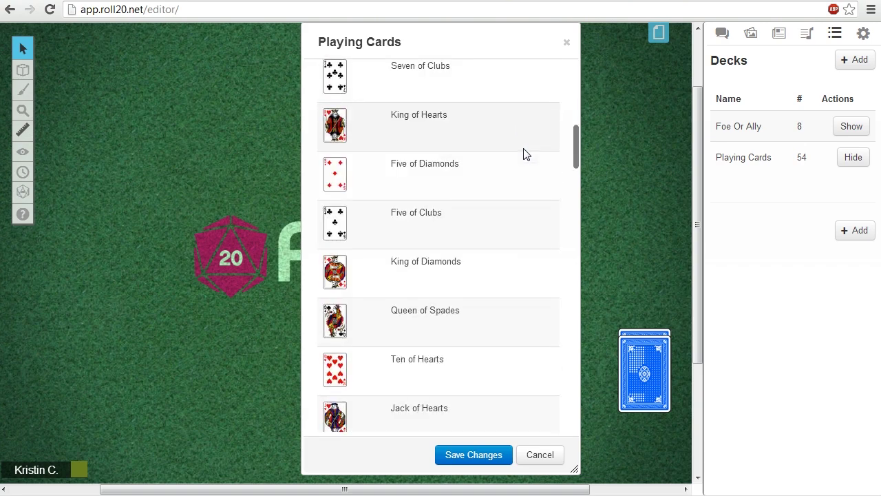
scroll(523, 155, down, 1)
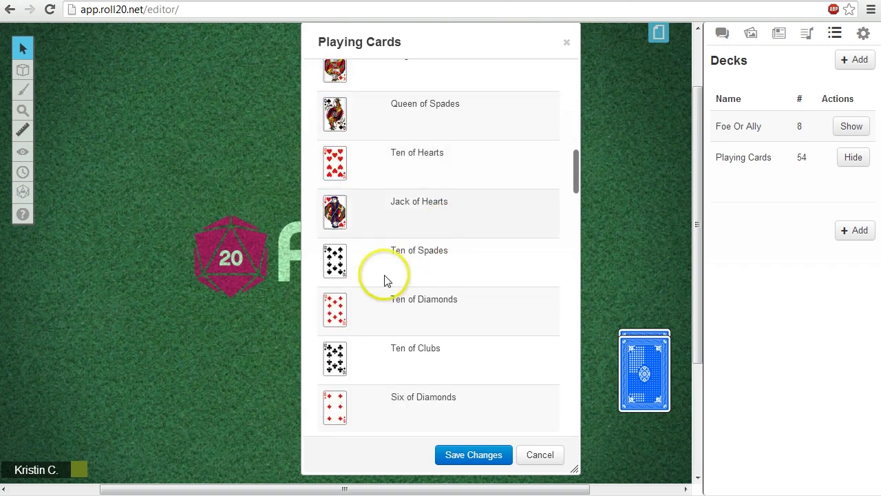
- View the Ten of Diamonds card's details, including its delete option, and close them
click(335, 311)
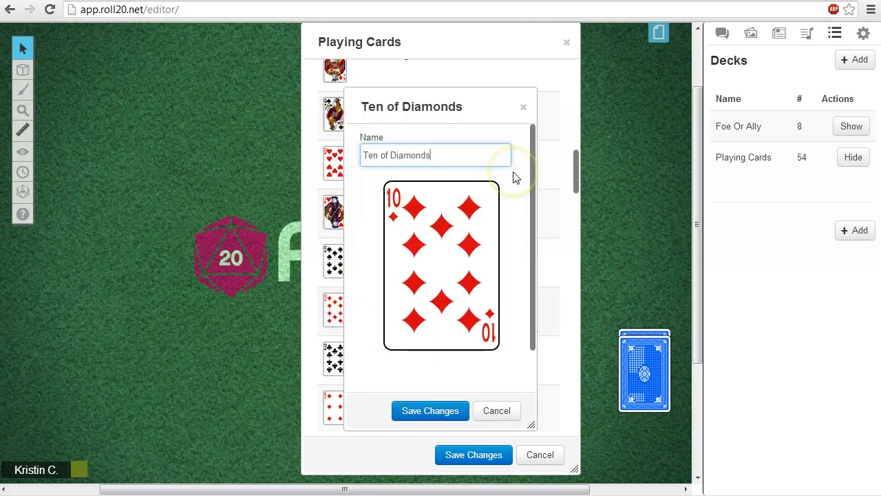
scroll(501, 222, down, 1)
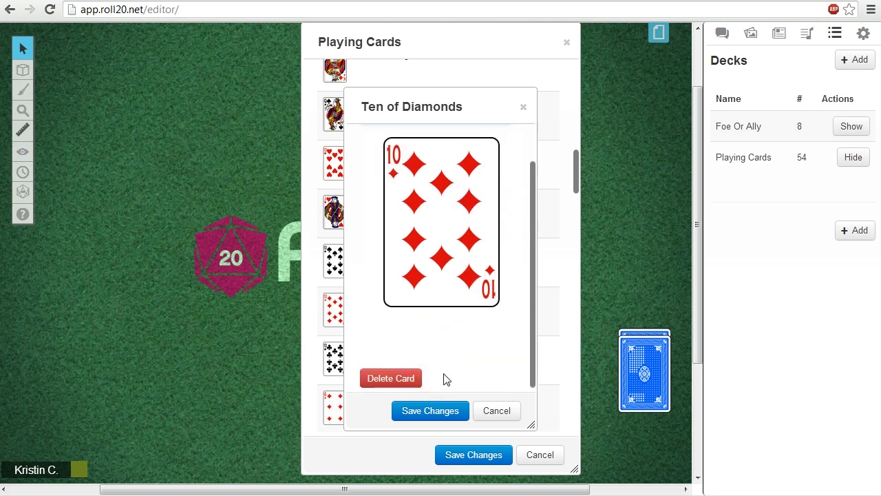
click(525, 109)
- Review the rest of the Playing Cards deck down to its card backing and close the deck settings
scroll(526, 117, down, 10)
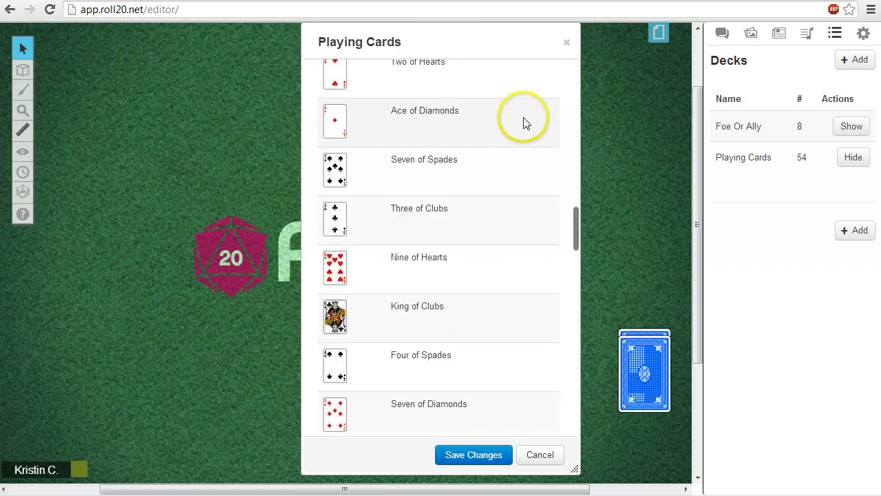
scroll(525, 124, down, 15)
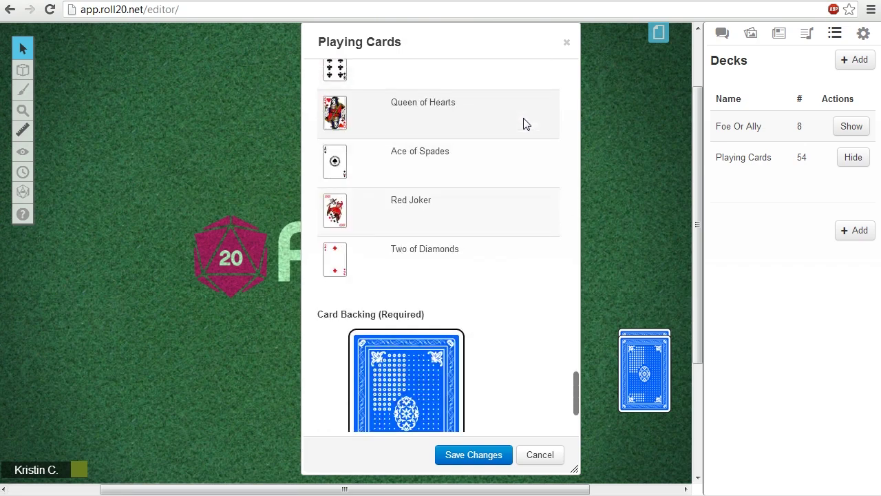
scroll(525, 131, down, 2)
mouse_move(496, 299)
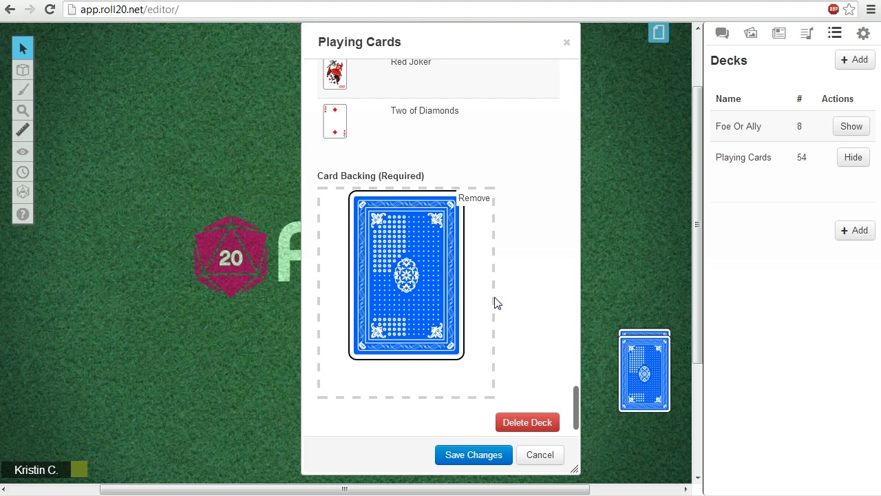
click(510, 300)
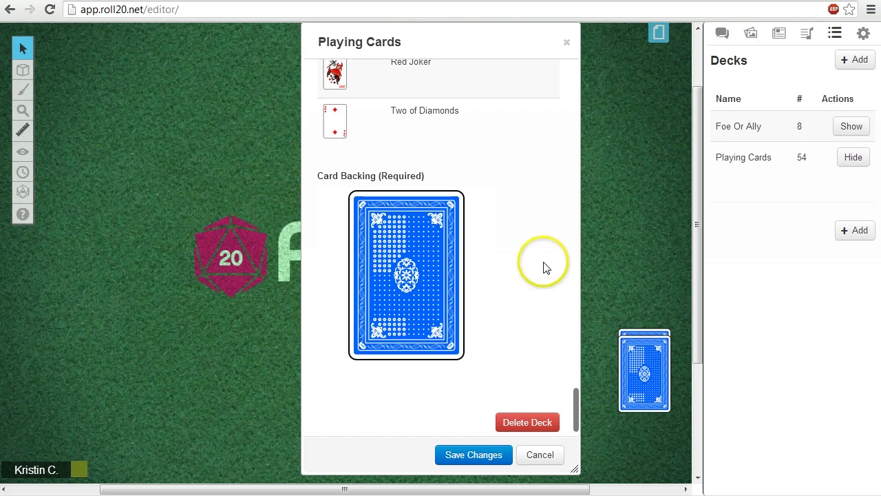
click(566, 43)
click(600, 121)
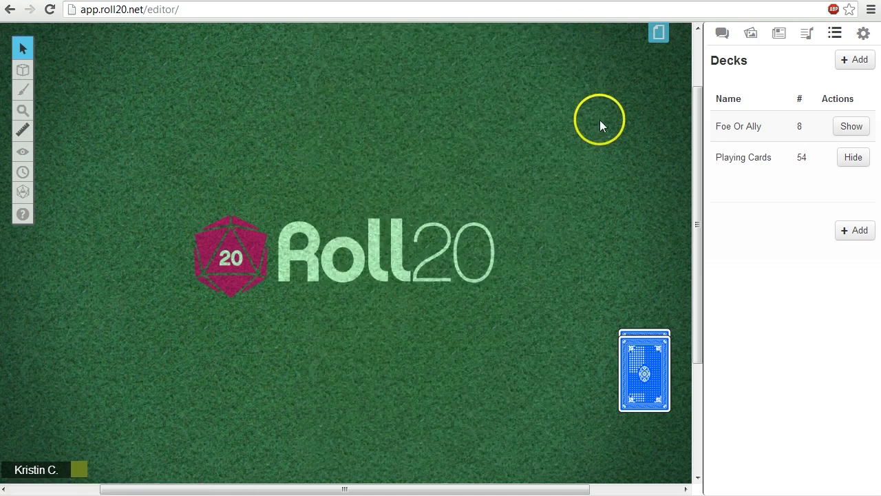
- Show the Foe Or Ally deck on the tabletop
click(851, 127)
mouse_move(651, 335)
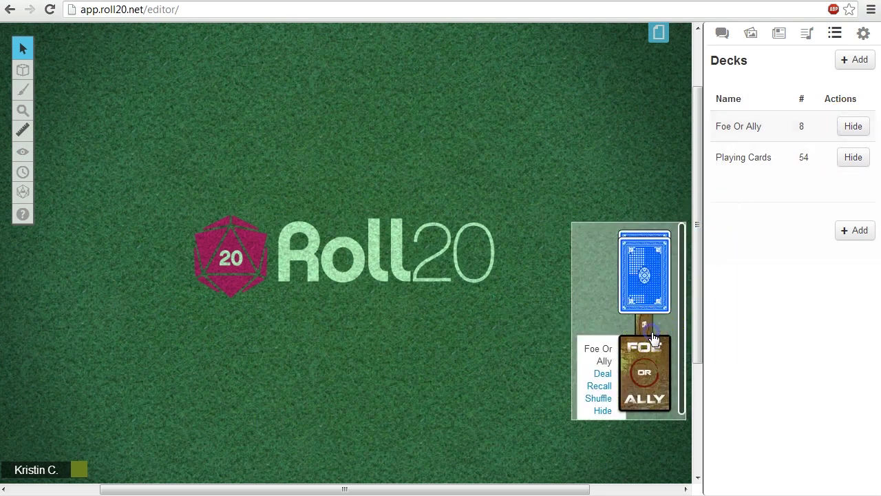
drag(652, 383, 648, 363)
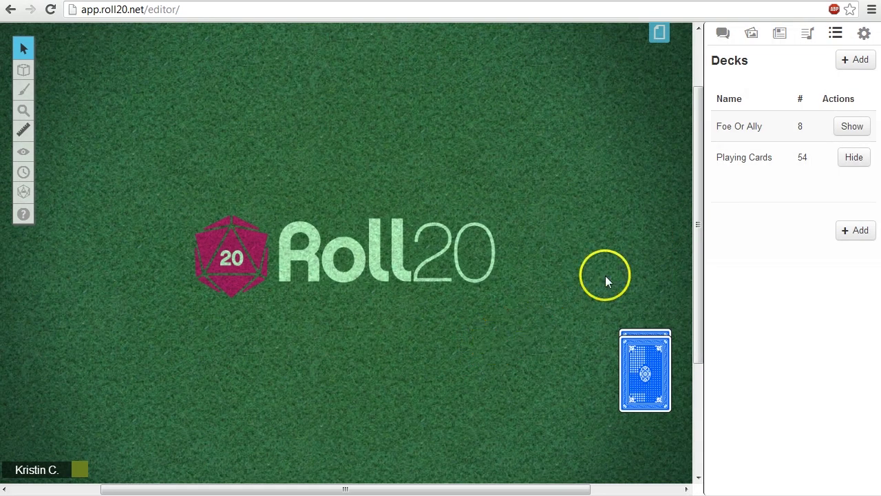
- Add a new card deck and open its settings
click(847, 63)
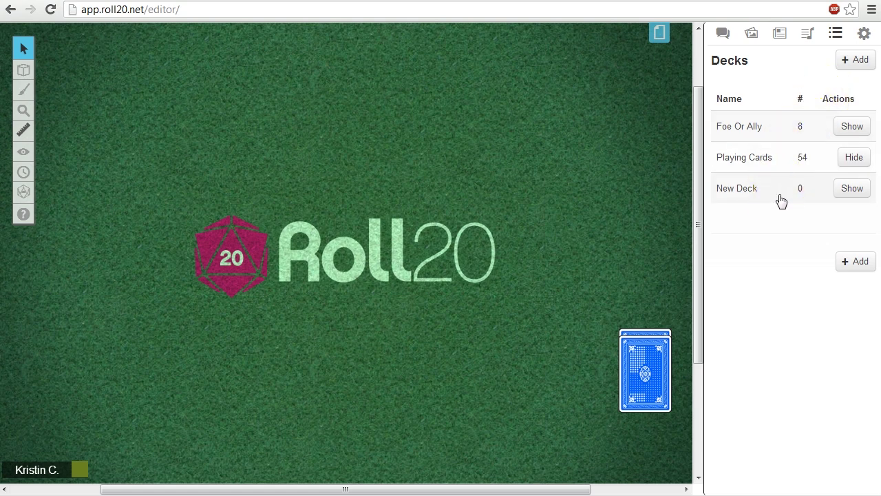
click(734, 197)
click(761, 192)
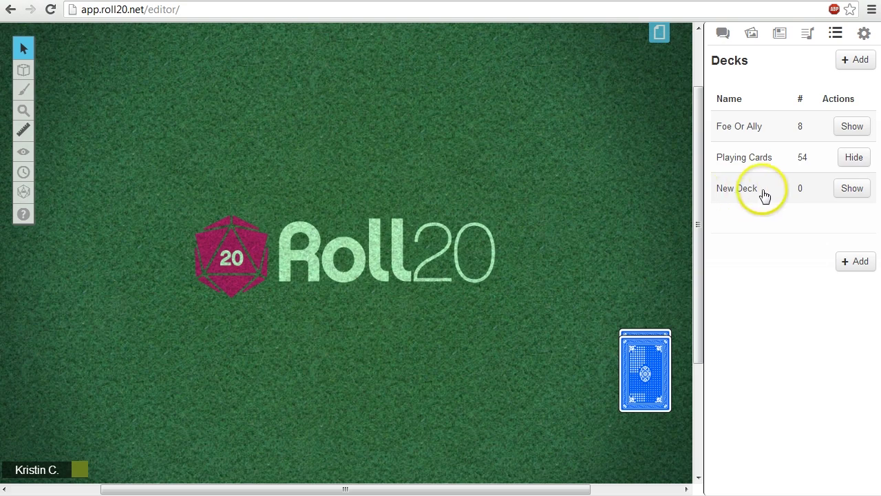
click(798, 197)
click(796, 198)
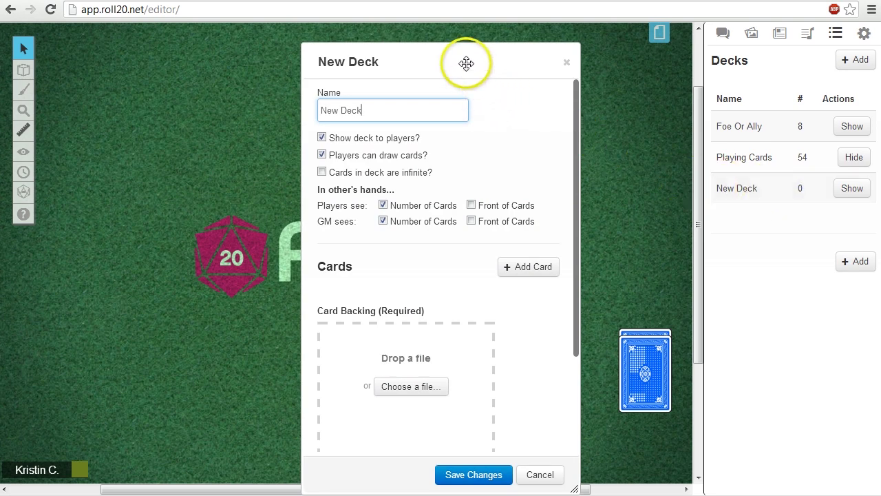
- Name the new deck Traitor Deck
drag(466, 62, 462, 47)
click(473, 118)
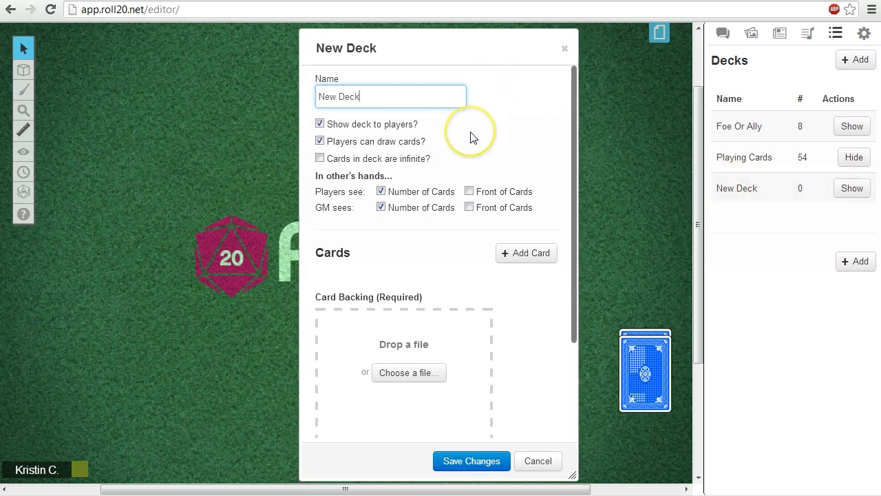
triple_click(406, 96)
text(Traito)
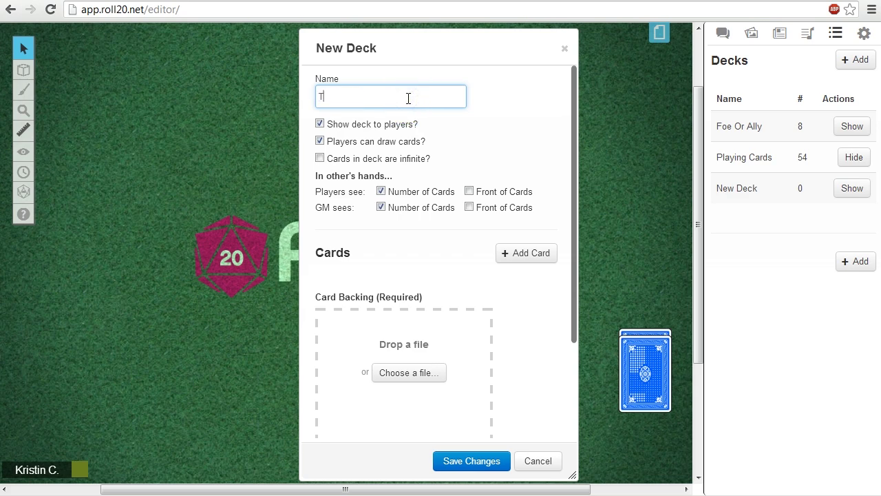
text(r Deck)
click(471, 124)
click(471, 127)
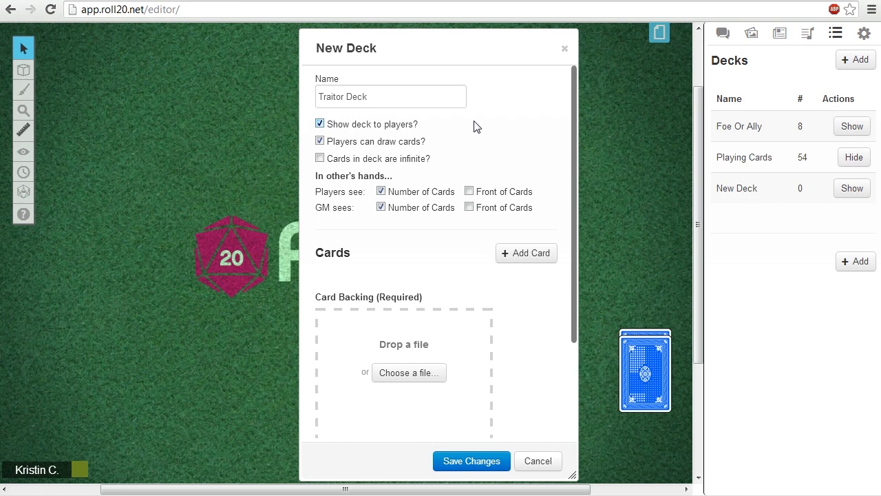
click(492, 177)
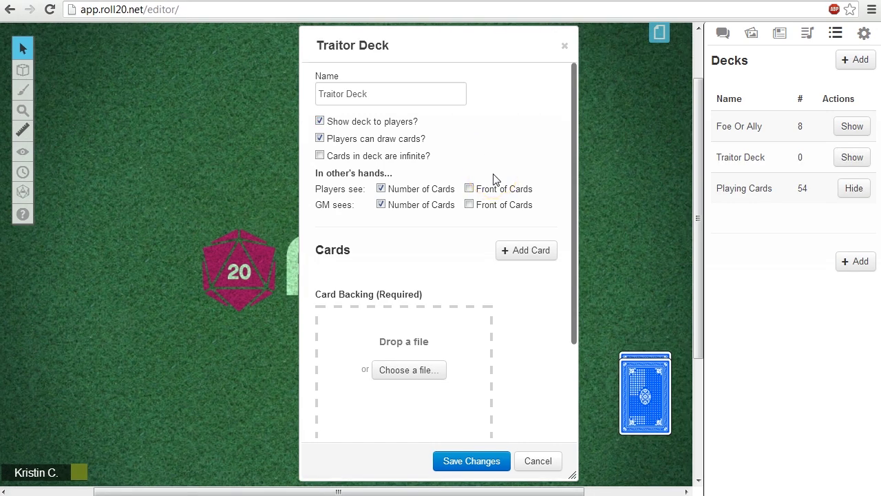
- Search the art library for FoA and set the Foe Or Ally image as the Traitor Deck's card backing
click(404, 373)
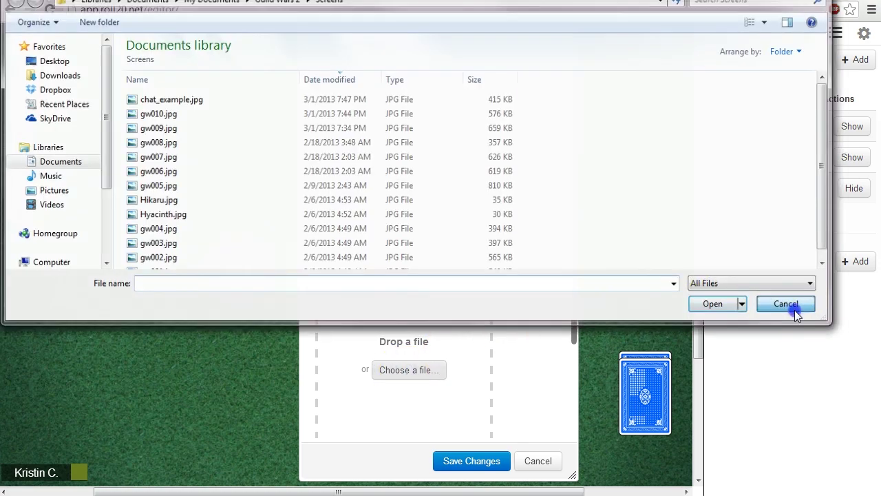
click(786, 306)
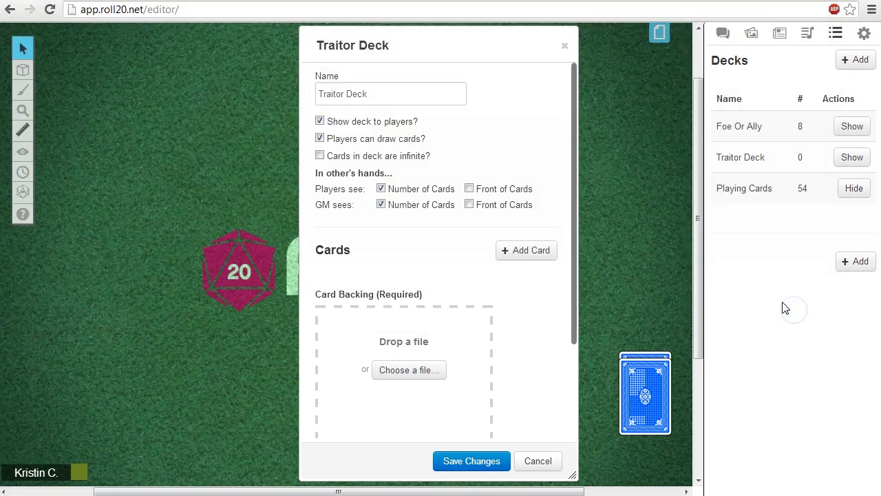
click(751, 33)
click(756, 96)
text(Fo)
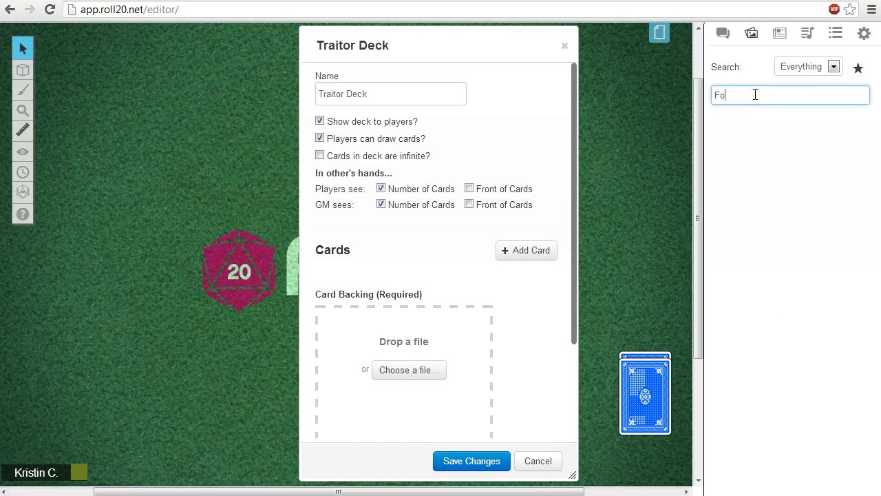
text(A)
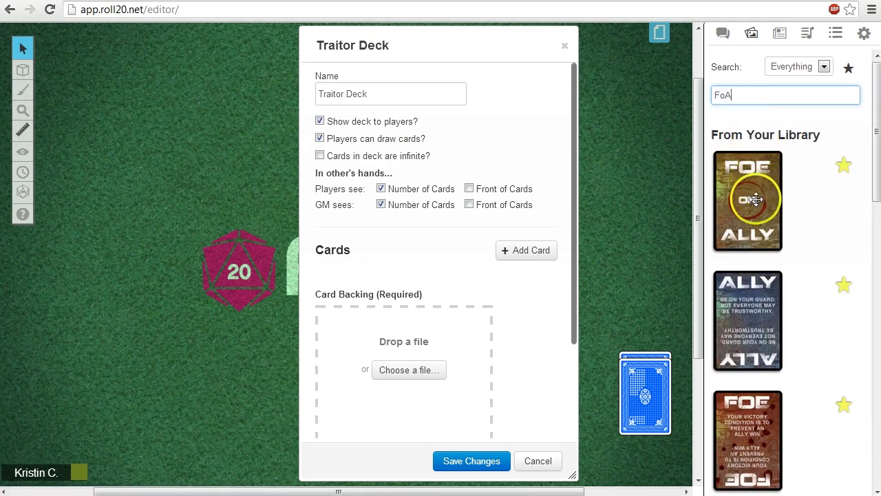
drag(758, 193, 441, 365)
scroll(521, 341, down, 1)
scroll(522, 340, down, 1)
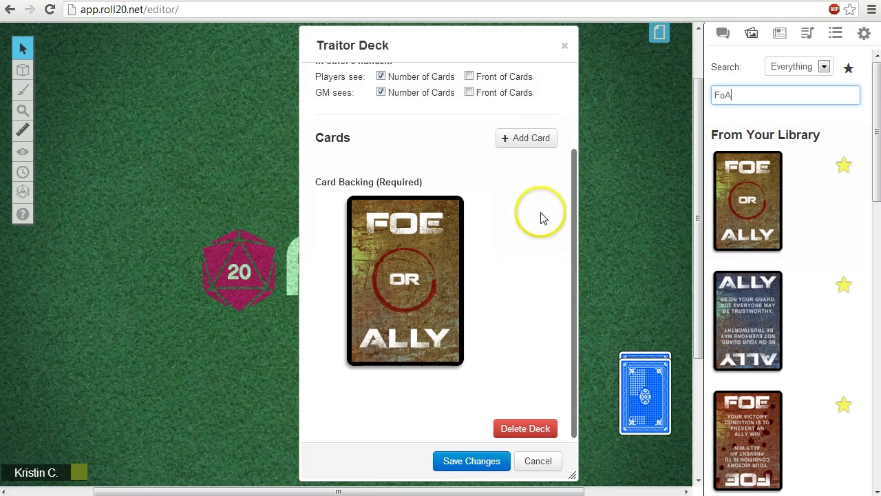
- Add a card named Ally to the deck, give it the Ally artwork and save it
click(539, 138)
triple_click(481, 151)
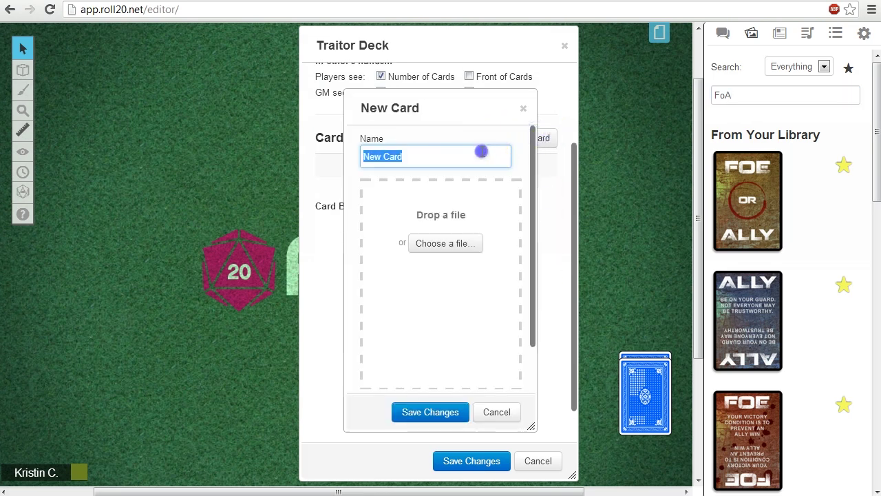
text(Ally)
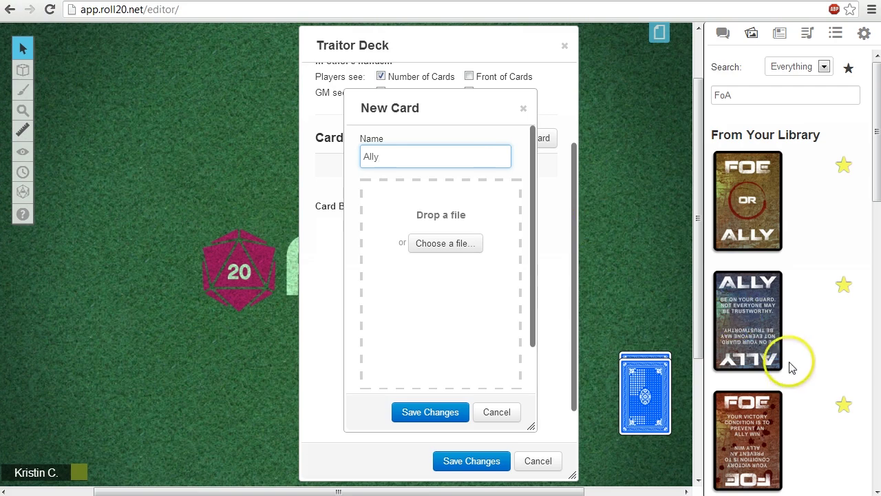
drag(755, 315, 474, 312)
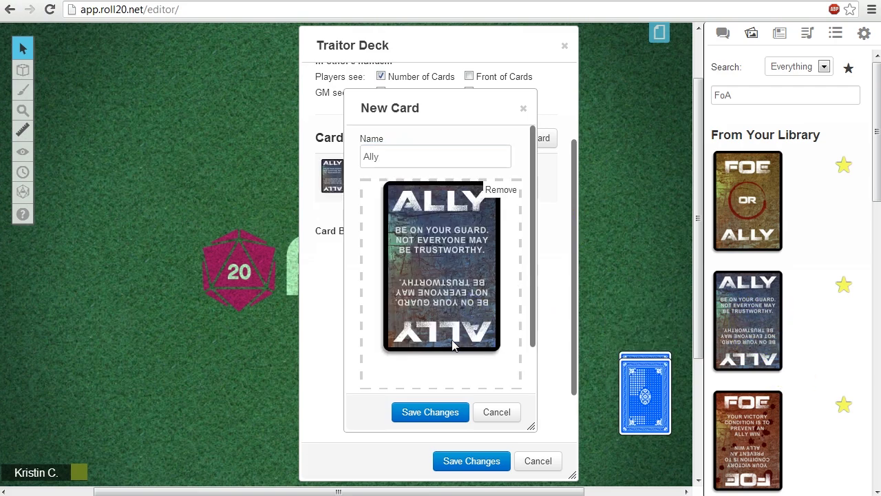
click(431, 412)
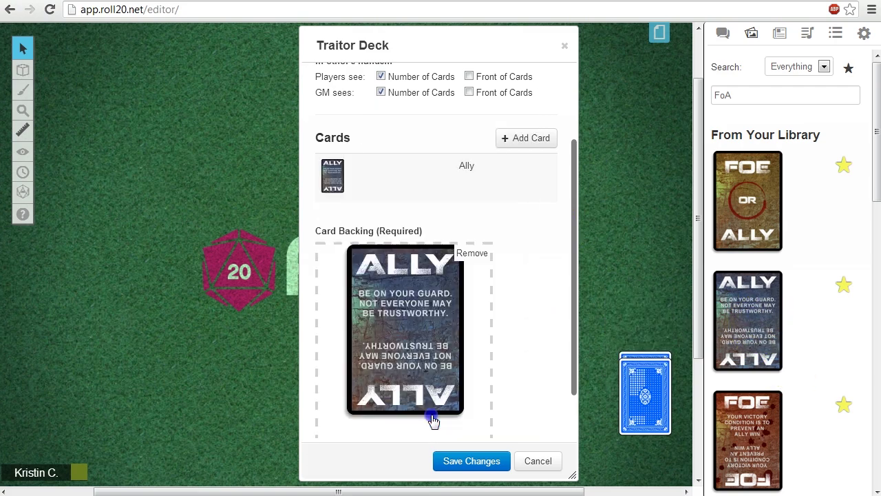
- Fill the deck with four more Ally cards and three Foe cards, each named and given its matching artwork
click(528, 135)
triple_click(461, 158)
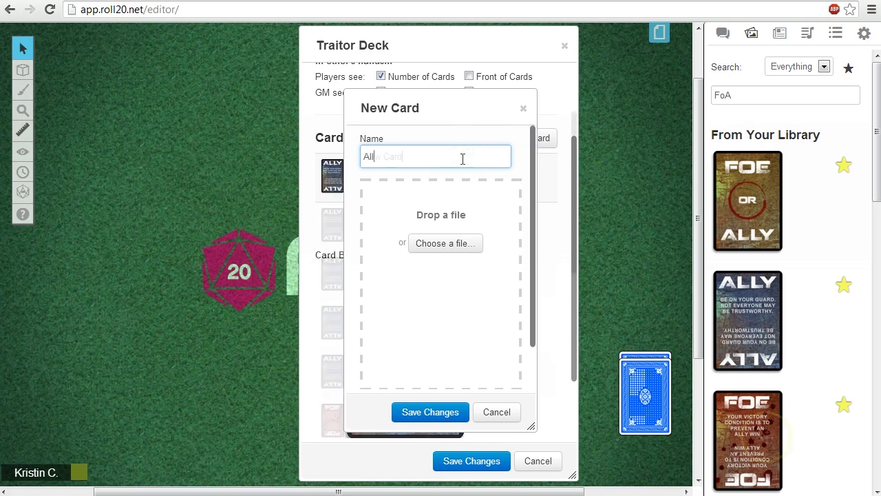
drag(748, 440, 440, 268)
click(432, 148)
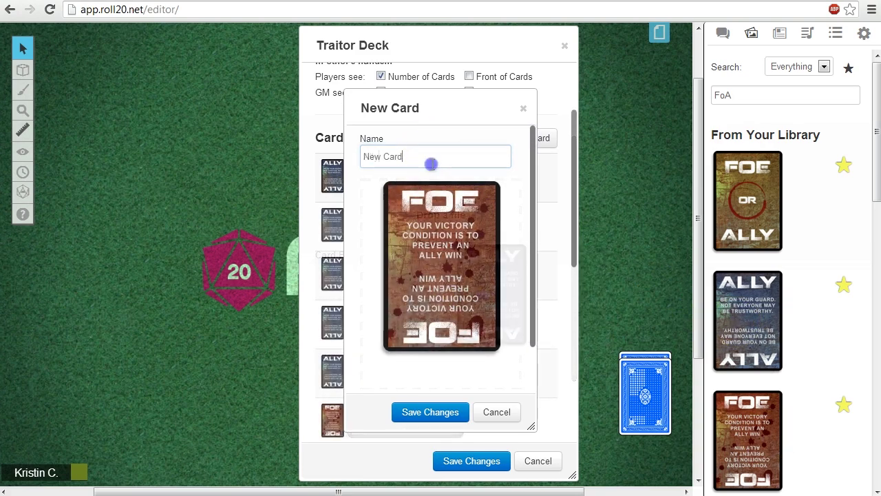
triple_click(432, 160)
text(Foe)
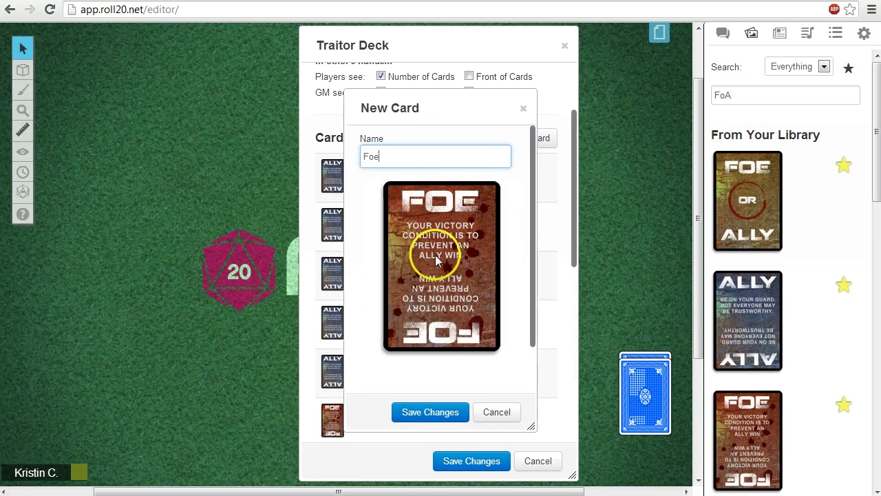
click(428, 412)
- Save the finished Traitor Deck and show it on the tabletop
scroll(460, 354, down, 2)
scroll(462, 355, down, 1)
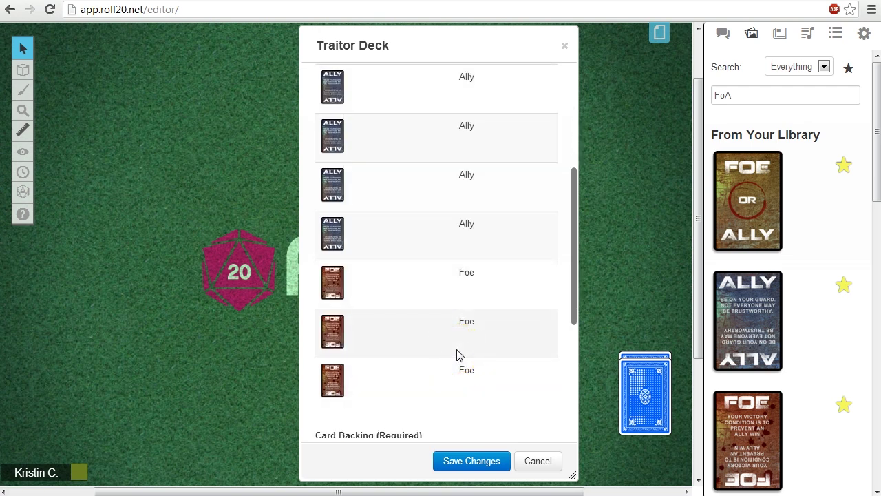
click(482, 337)
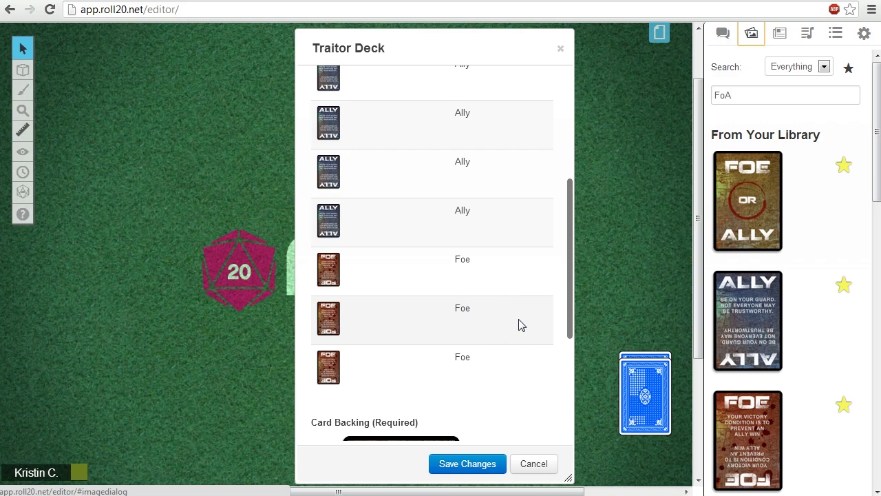
click(461, 464)
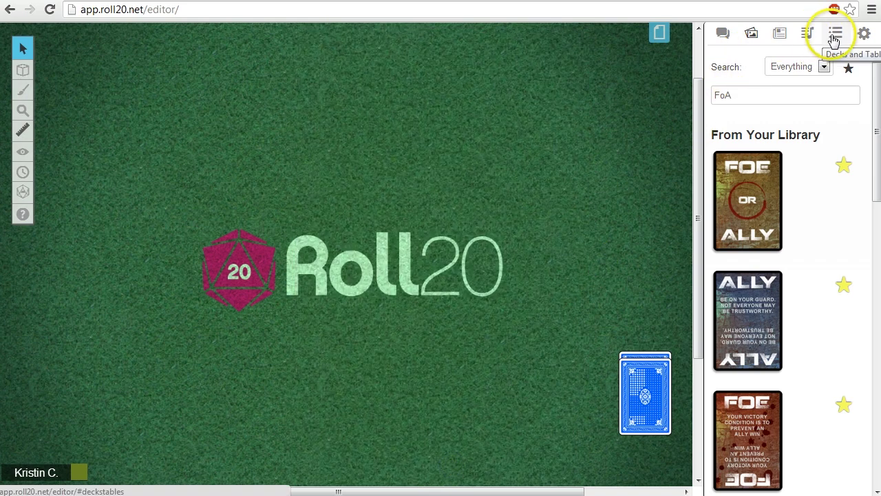
click(834, 36)
click(852, 157)
- Draw the top card from the Traitor Deck and play it face up near the middle of the tabletop
mouse_move(623, 420)
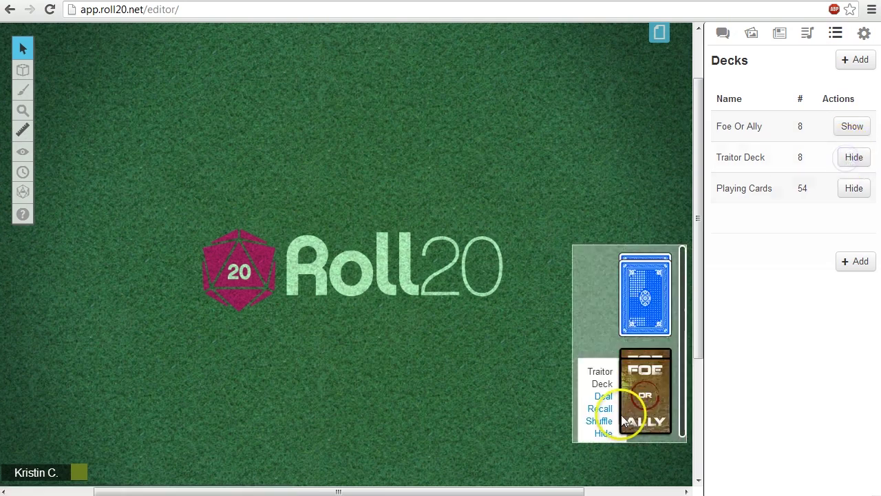
click(642, 379)
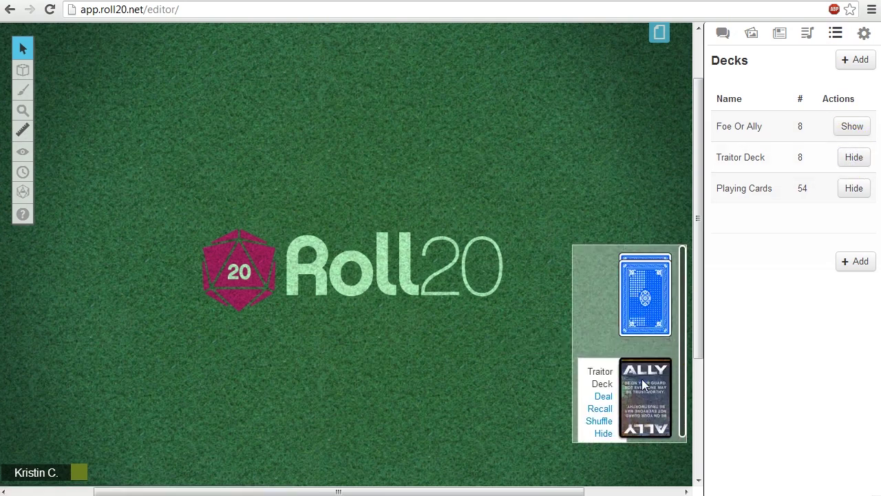
mouse_move(642, 379)
mouse_down()
mouse_move(423, 282)
mouse_move(449, 298)
mouse_up()
click(498, 334)
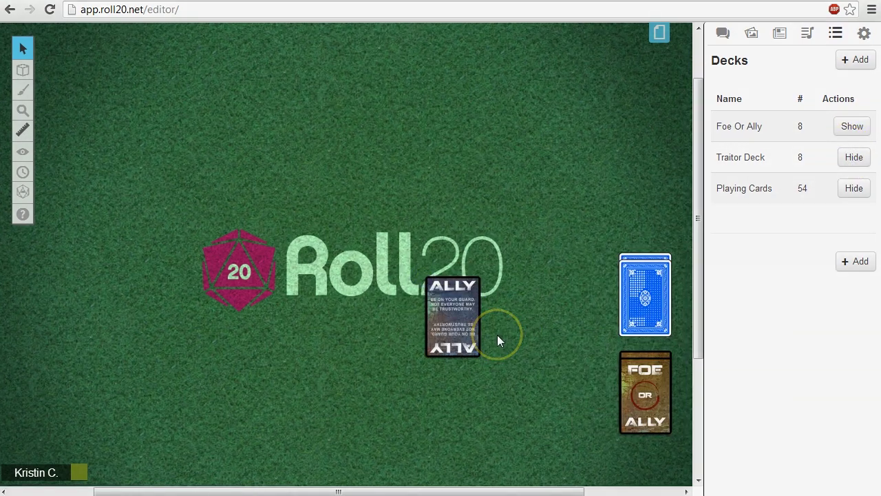